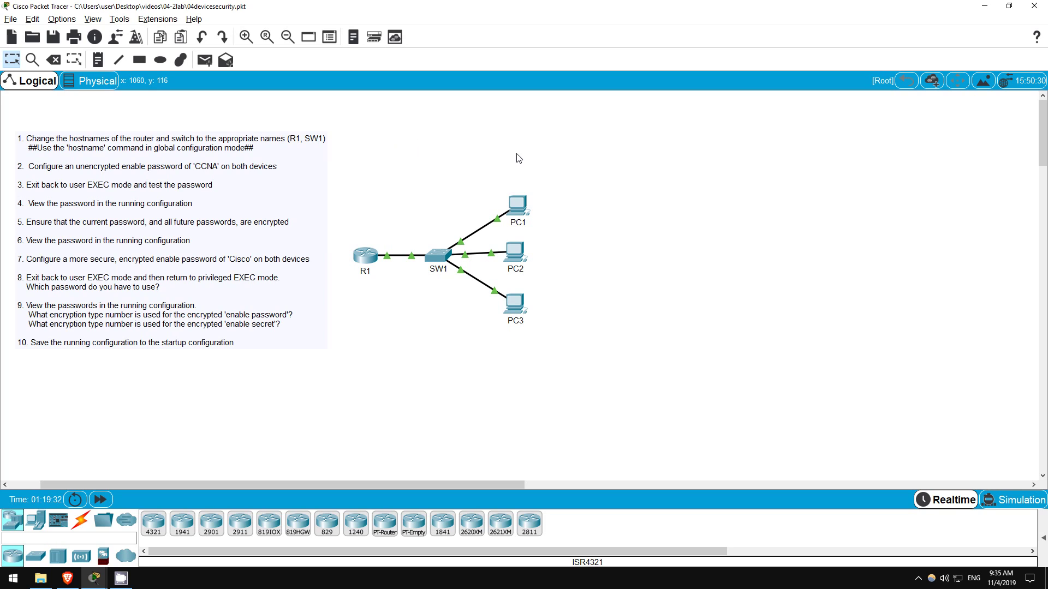
# Drag-select PC1–PC3, SW1 and R1 on the topology, then deselect R1.
pyautogui.moveTo(601, 175); pyautogui.dragTo(410, 235)
pyautogui.moveTo(388, 315); pyautogui.dragTo(354, 242)
pyautogui.click(353, 199)
# Open R1's command line and get past the boot text to the Router> prompt.
pyautogui.click(366, 253)
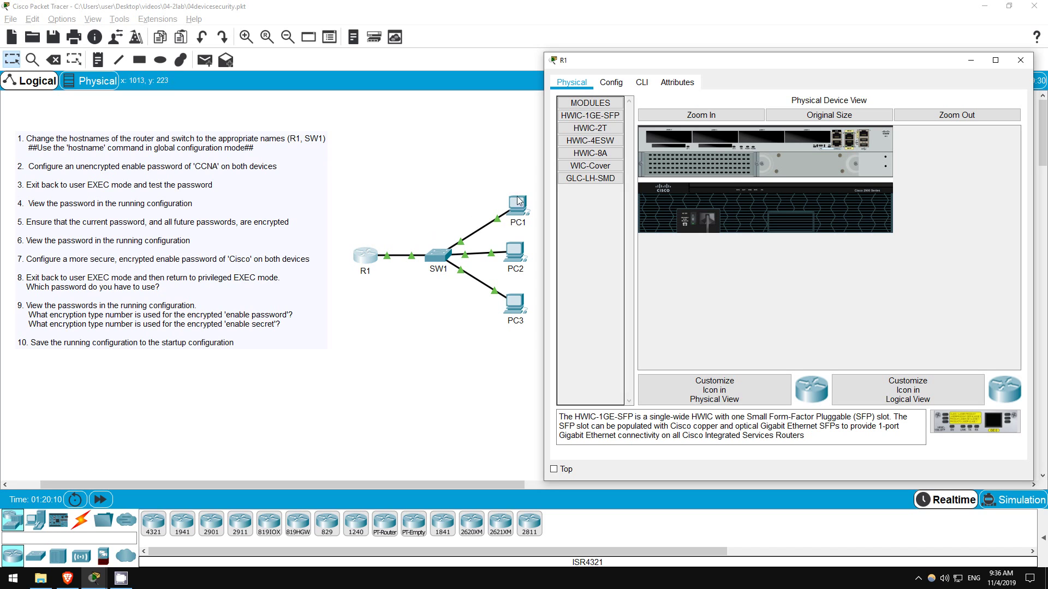
pyautogui.click(642, 83)
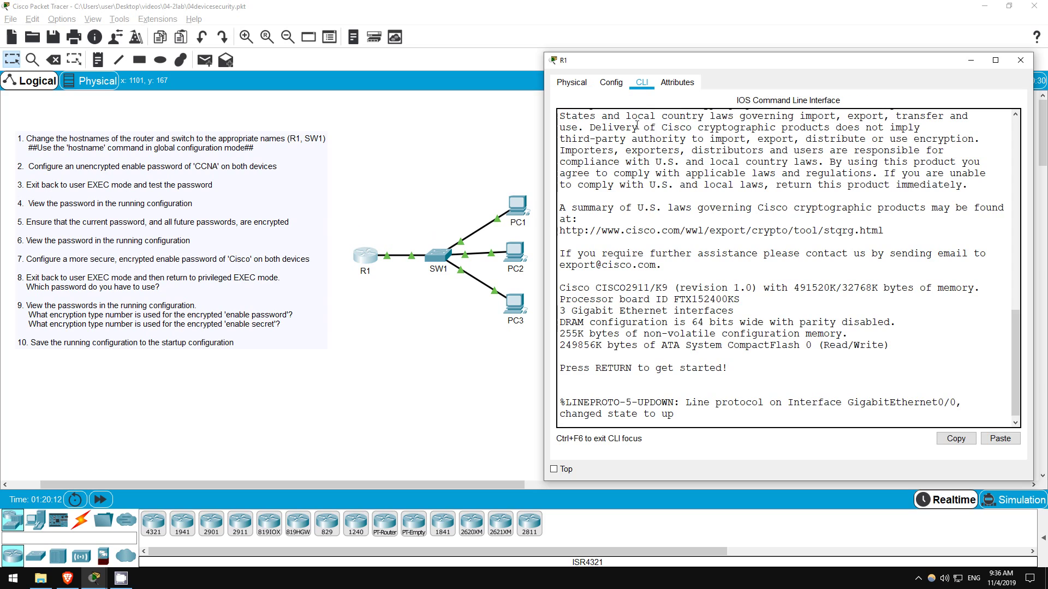
pyautogui.press('Return')
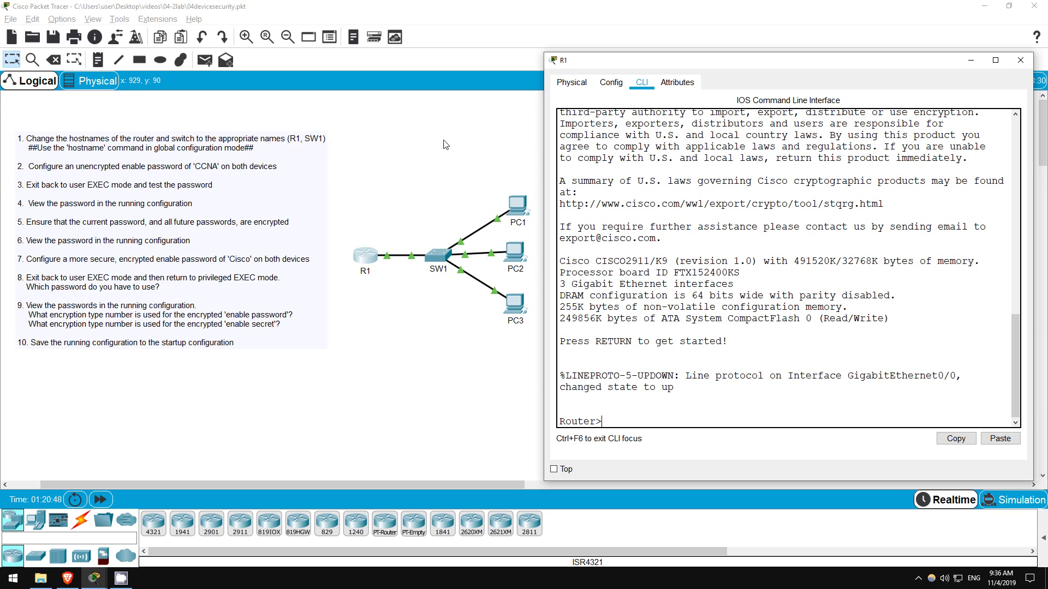
pyautogui.moveTo(558, 422); pyautogui.dragTo(595, 420)
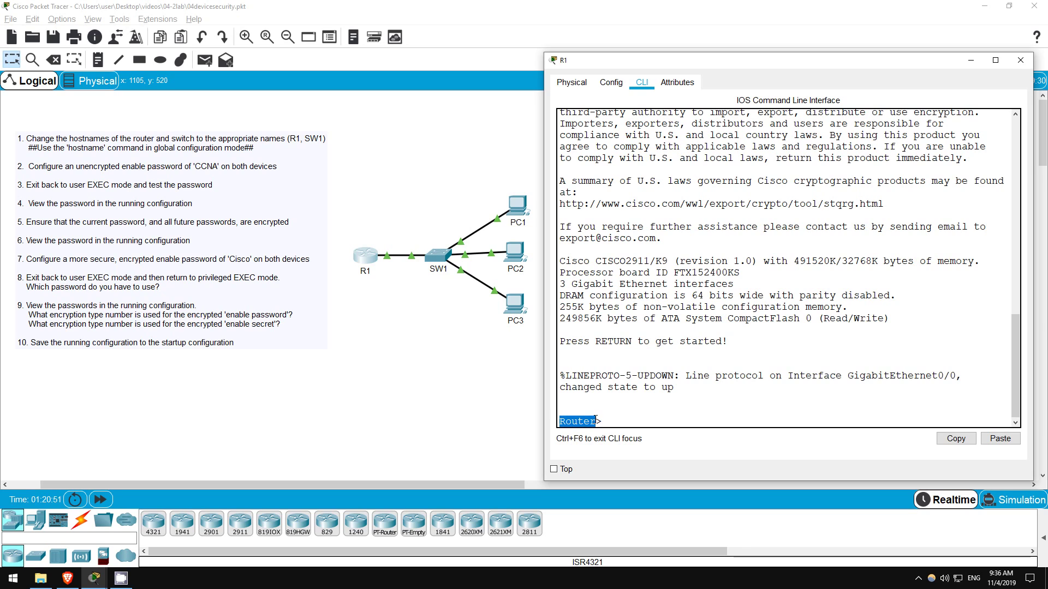
pyautogui.click(627, 420)
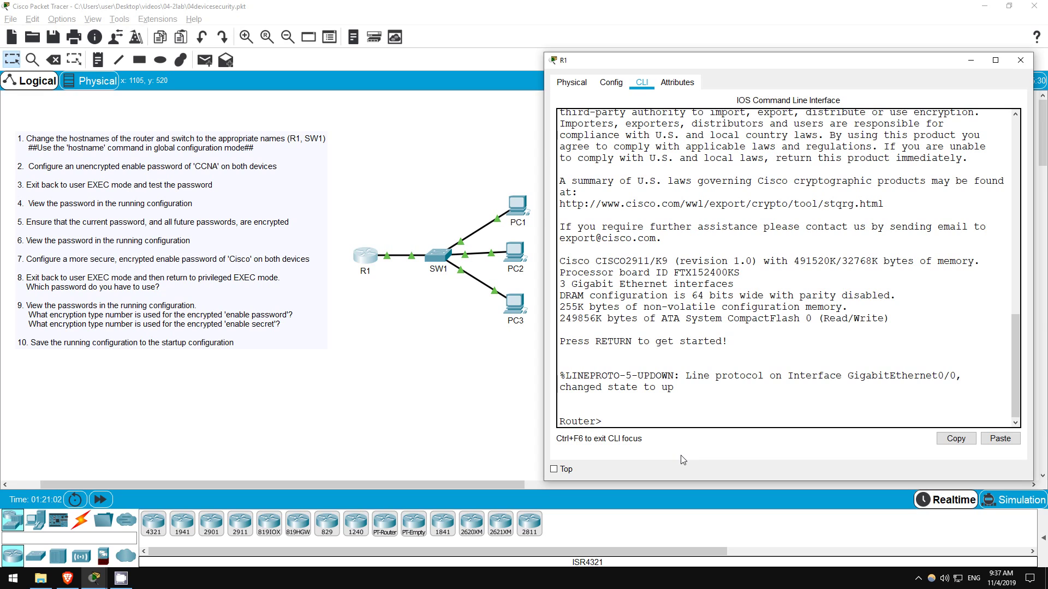
# Move between Router> and Router# using enable, exit and the en abbreviation.
pyautogui.write('enable')
pyautogui.press('Return')
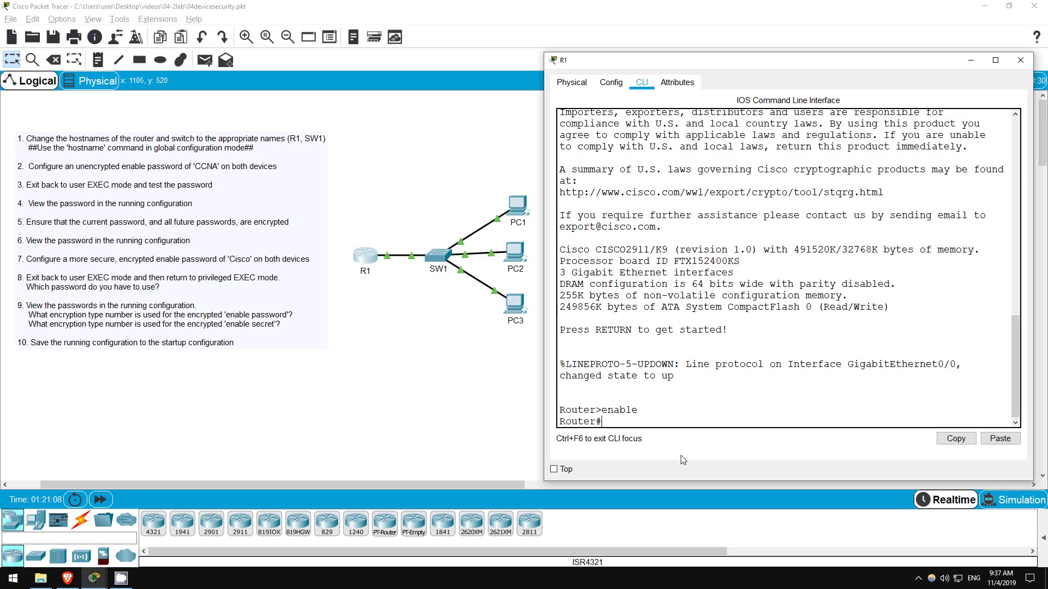
pyautogui.write('exit')
pyautogui.press('Return')
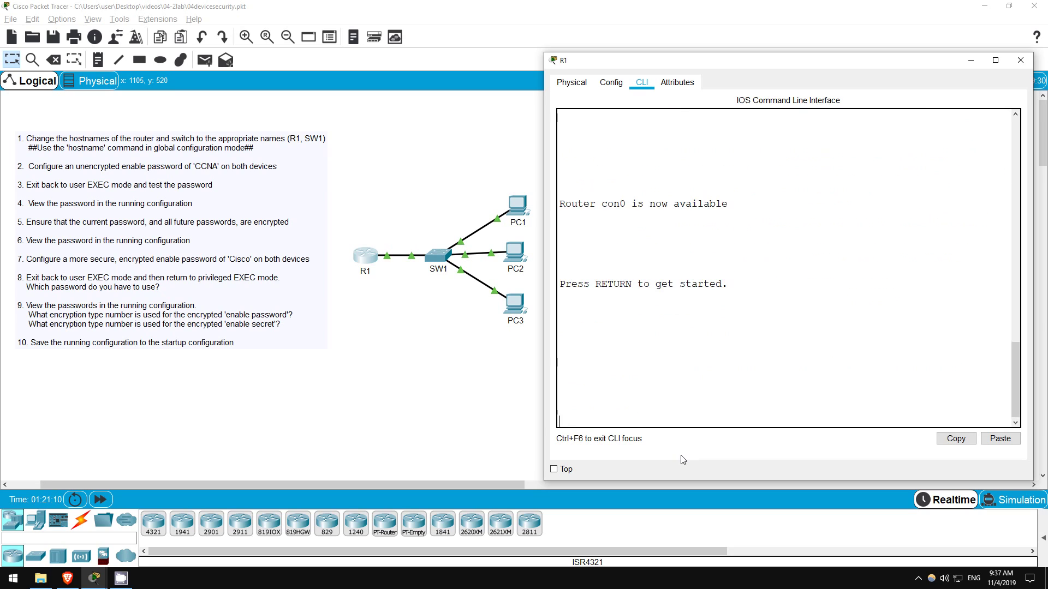
pyautogui.press('Return')
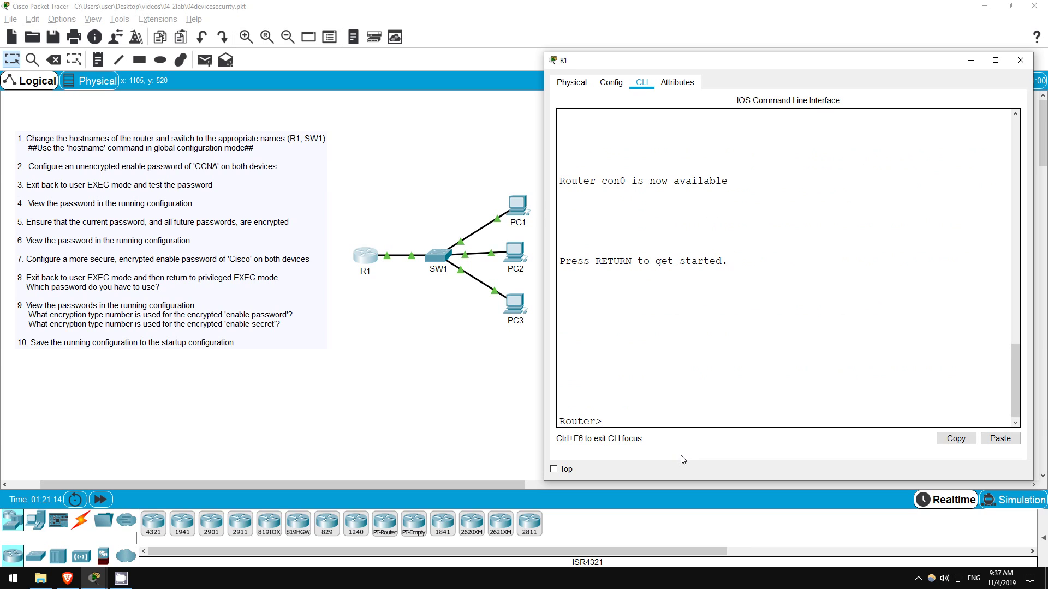
pyautogui.write('en')
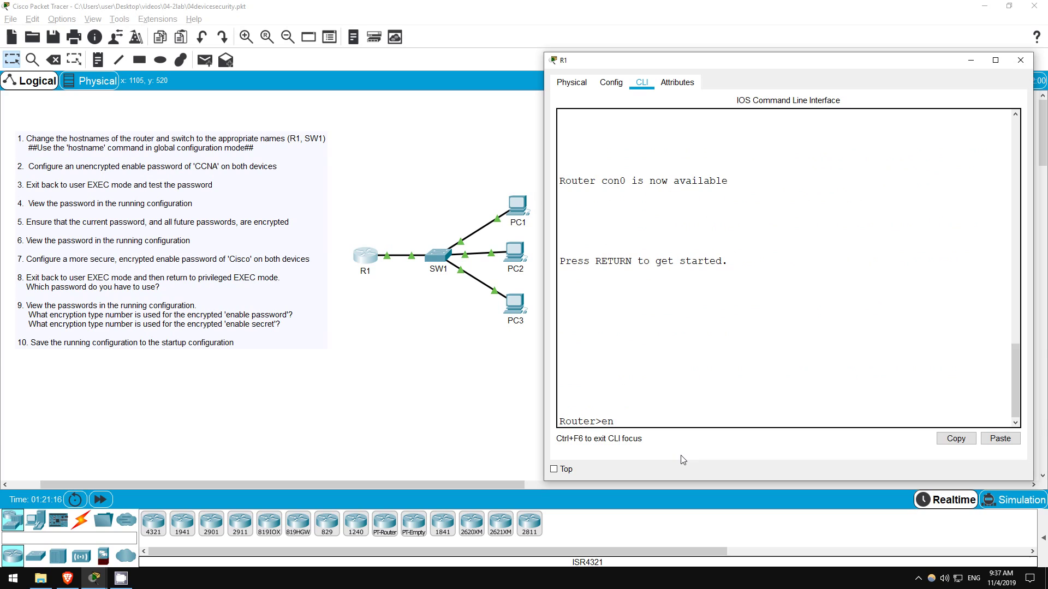
pyautogui.press('Return')
pyautogui.write('exit')
pyautogui.press('Return')
pyautogui.press('Return')
# Tab-complete en to enable, enter and leave privileged mode, and test the ambiguous e.
pyautogui.write('en')
pyautogui.press('Tab')
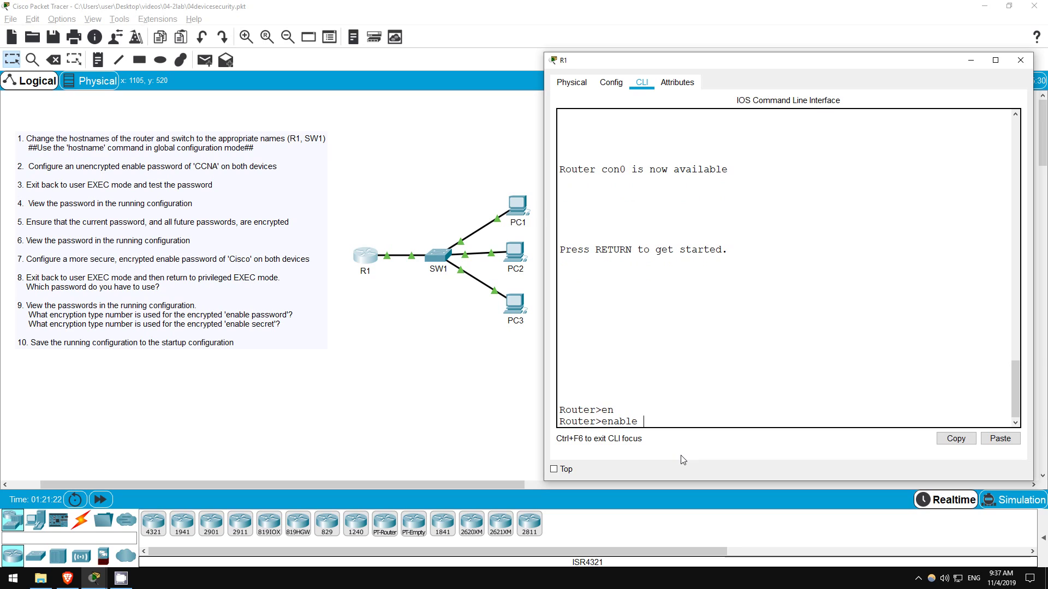
pyautogui.press('BackSpace')
pyautogui.press('BackSpace')
pyautogui.press('BackSpace')
pyautogui.press('BackSpace')
pyautogui.press('Return')
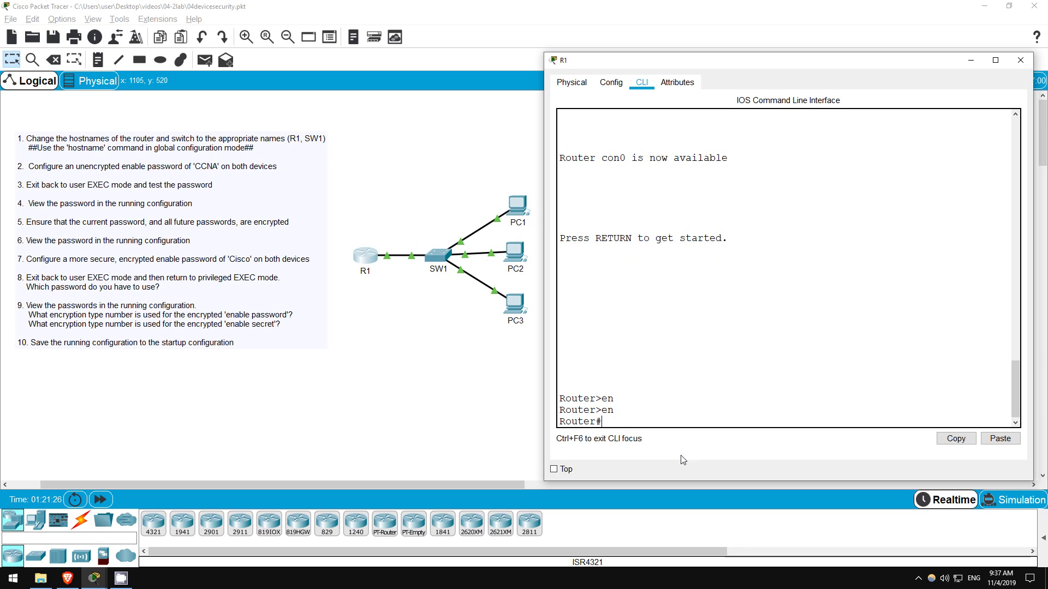
pyautogui.write('exit')
pyautogui.press('Return')
pyautogui.press('Return')
pyautogui.write('e')
pyautogui.press('Return')
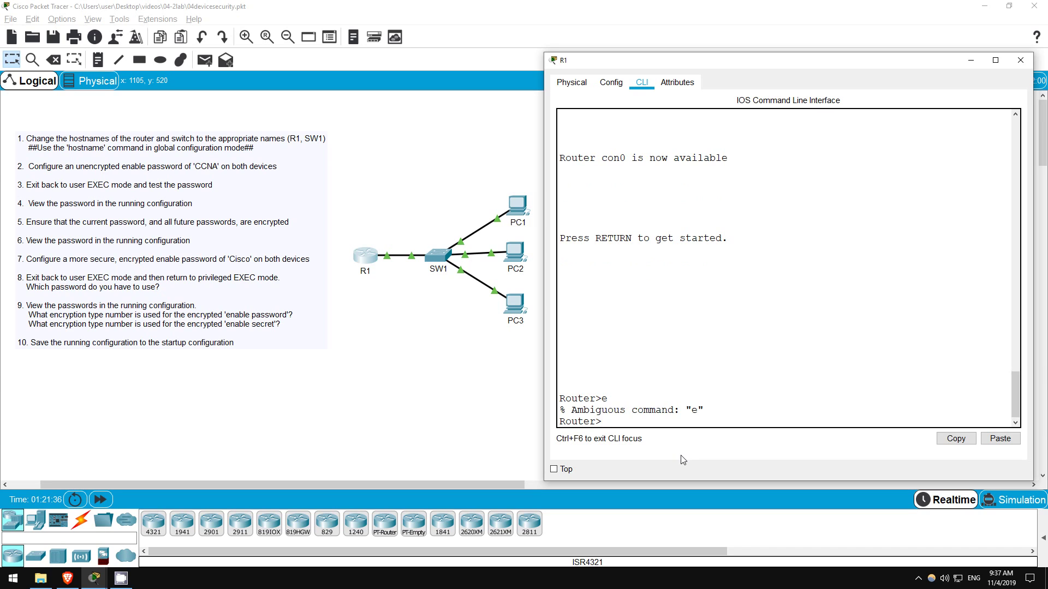
# List matching commands with e? and en? help, then enter privileged mode at Router#.
pyautogui.write('e?')
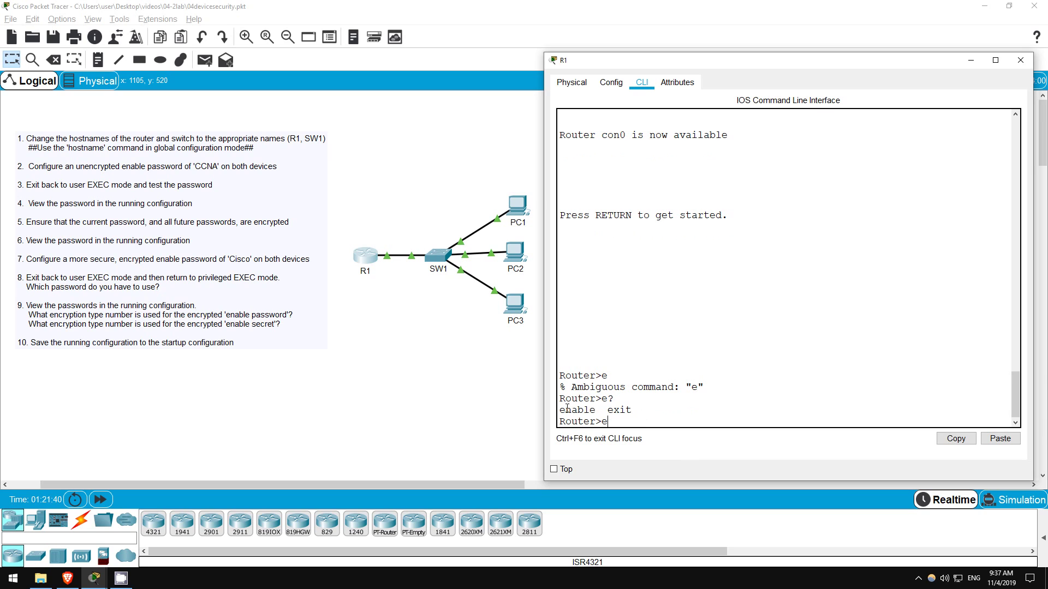
pyautogui.moveTo(558, 410); pyautogui.dragTo(638, 409)
pyautogui.click(625, 423)
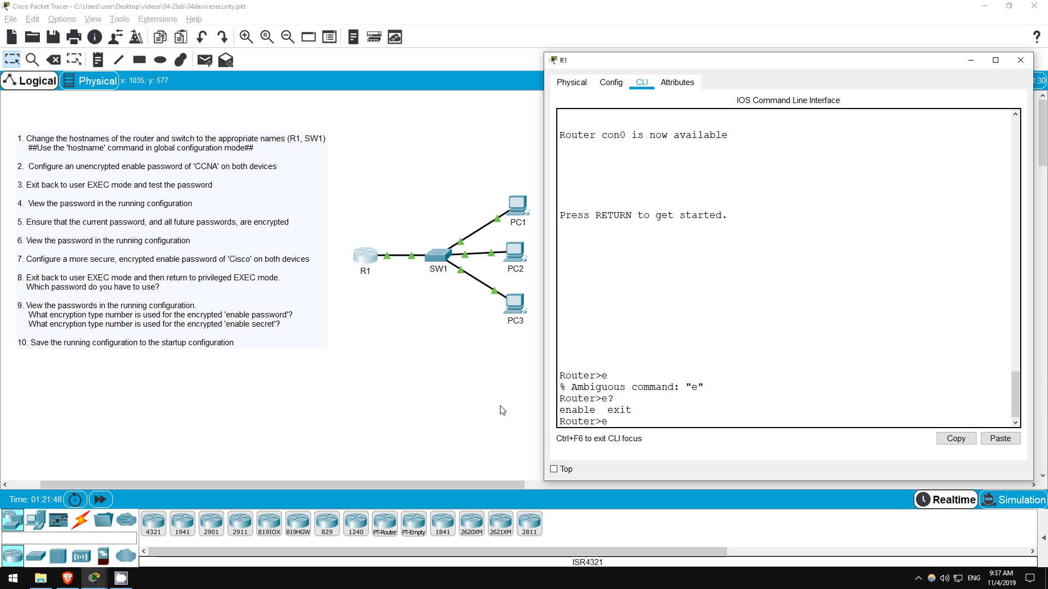
pyautogui.write('n?')
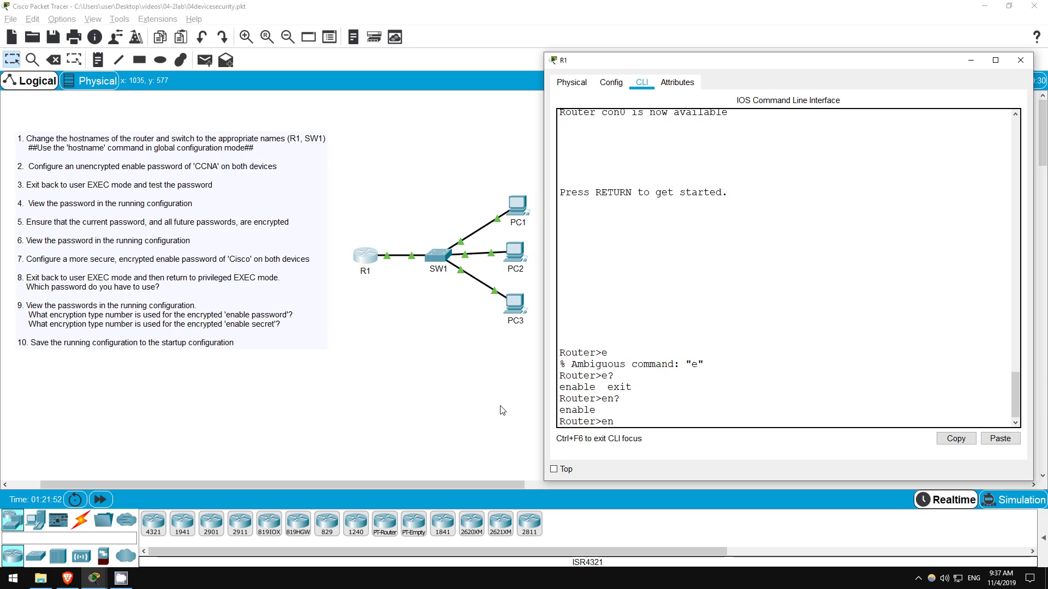
pyautogui.press('Return')
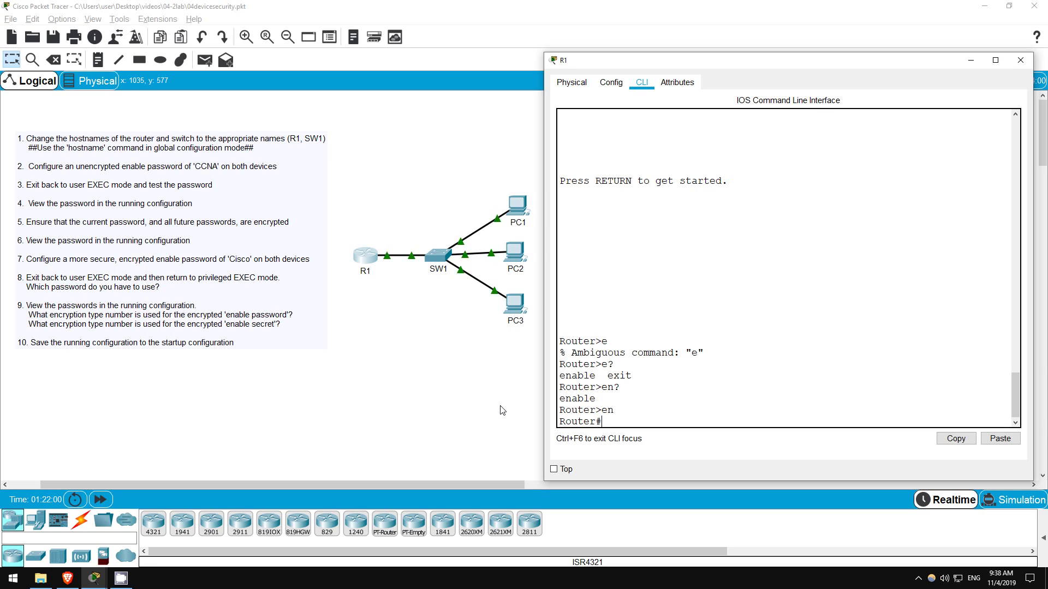
# Enter global configuration with configure terminal, leave it, and re-enter with conf t.
pyautogui.write('configure term')
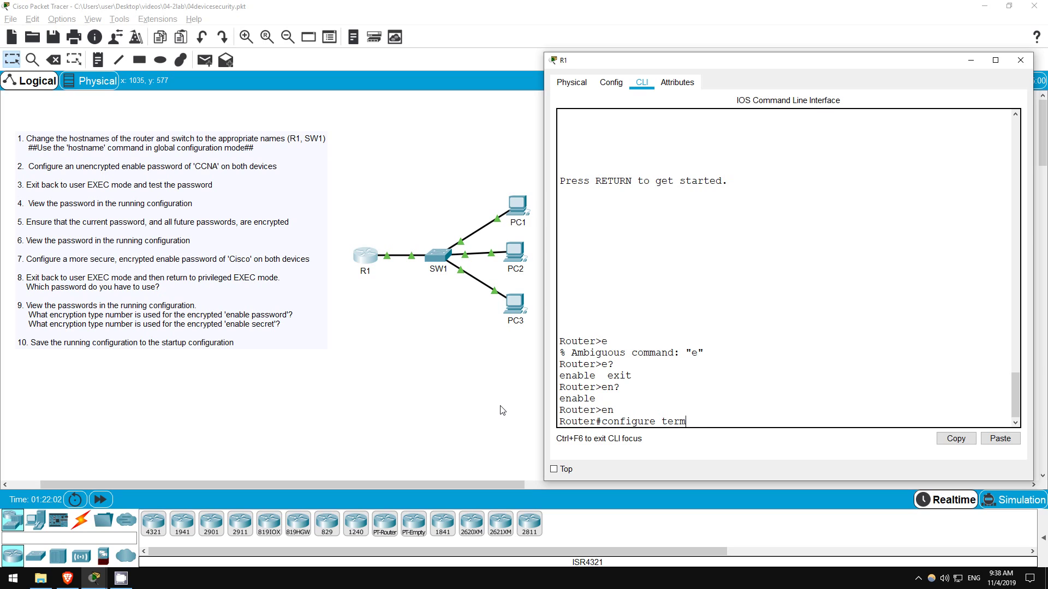
pyautogui.write('inal')
pyautogui.press('Return')
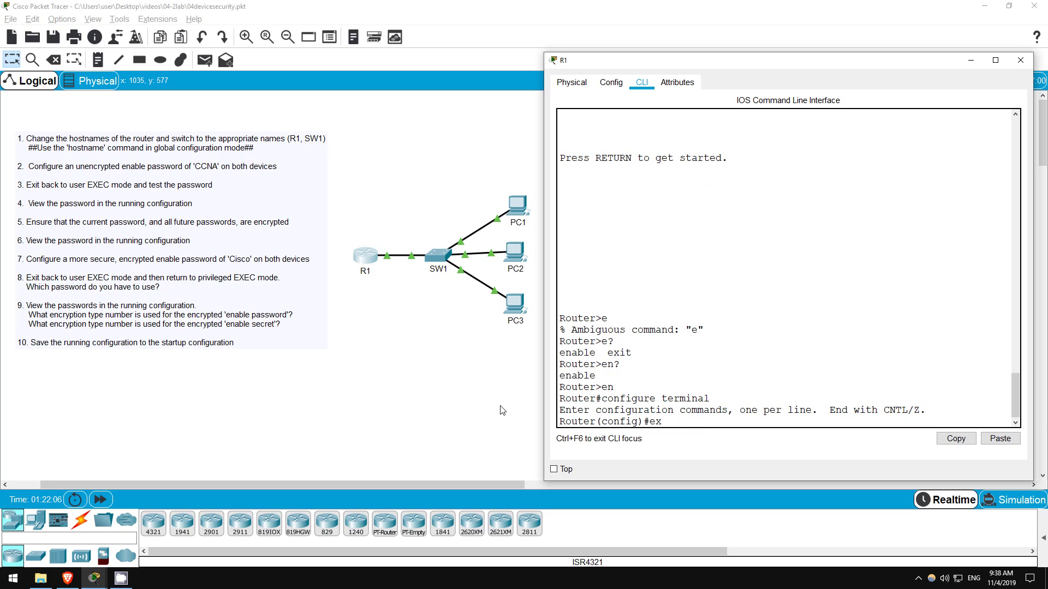
pyautogui.write('it')
pyautogui.press('Return')
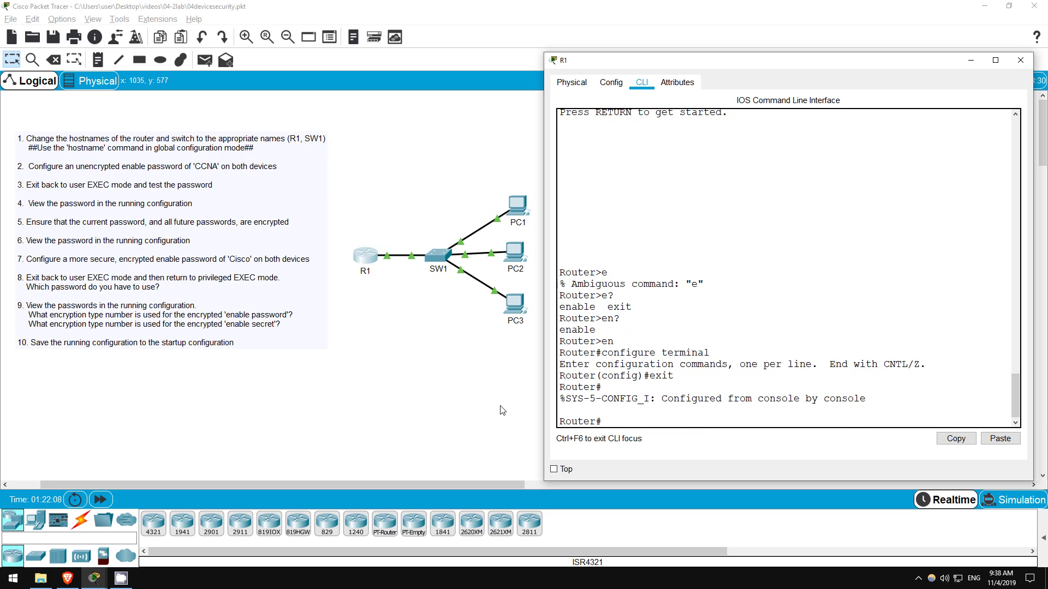
pyautogui.write('conf t')
pyautogui.press('Return')
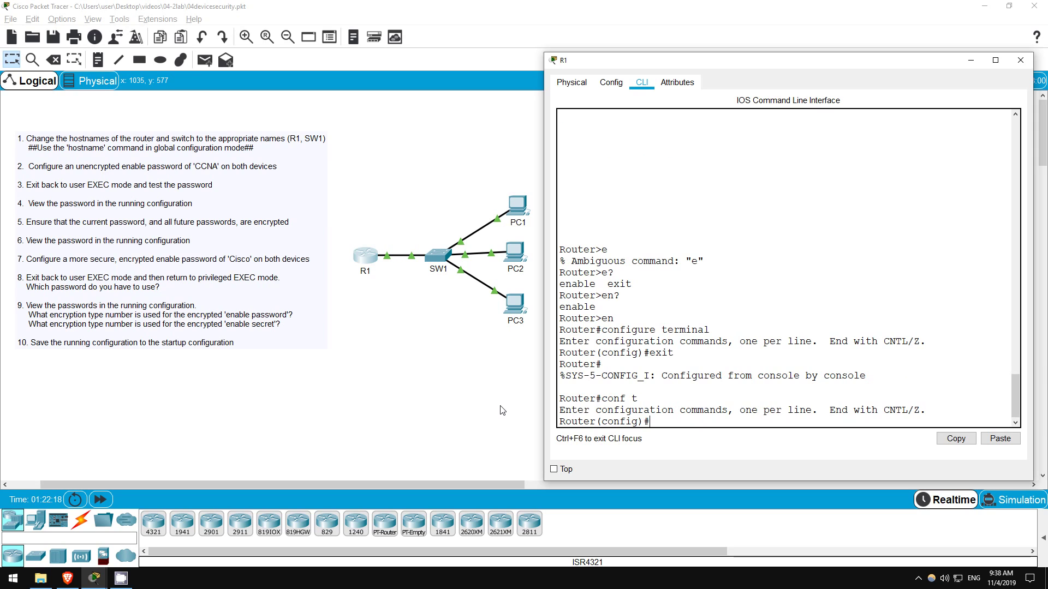
# Set the router's hostname to R1.
pyautogui.write('hostname')
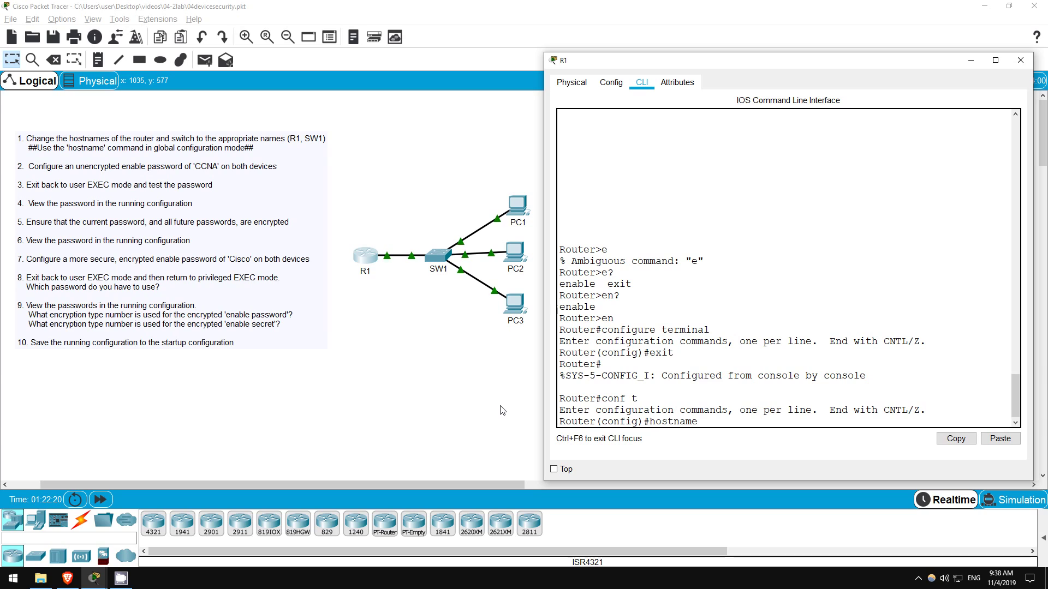
pyautogui.write(' R1')
pyautogui.press('Return')
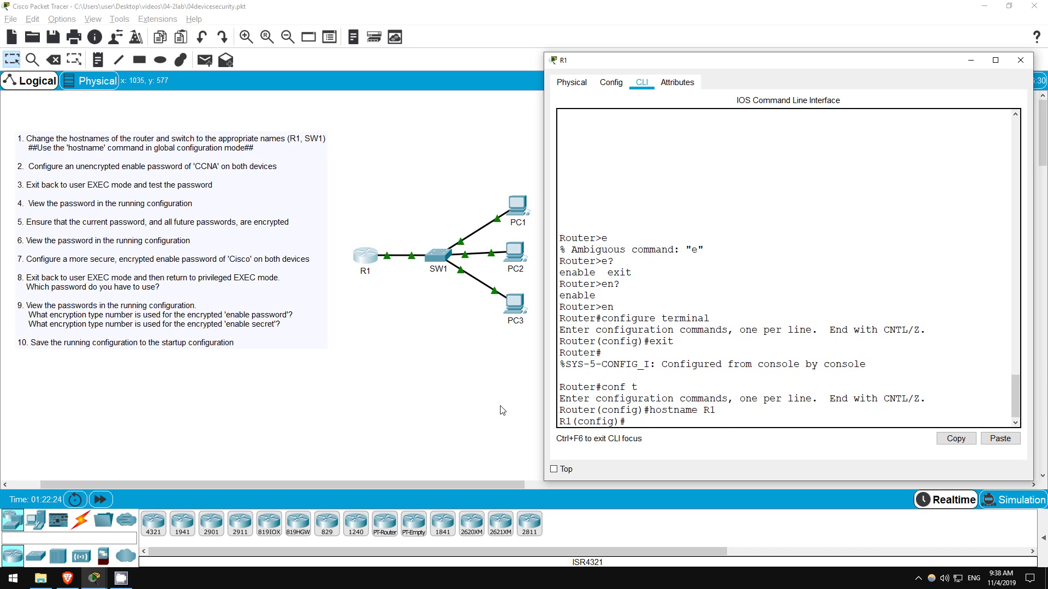
pyautogui.moveTo(562, 418); pyautogui.dragTo(577, 418)
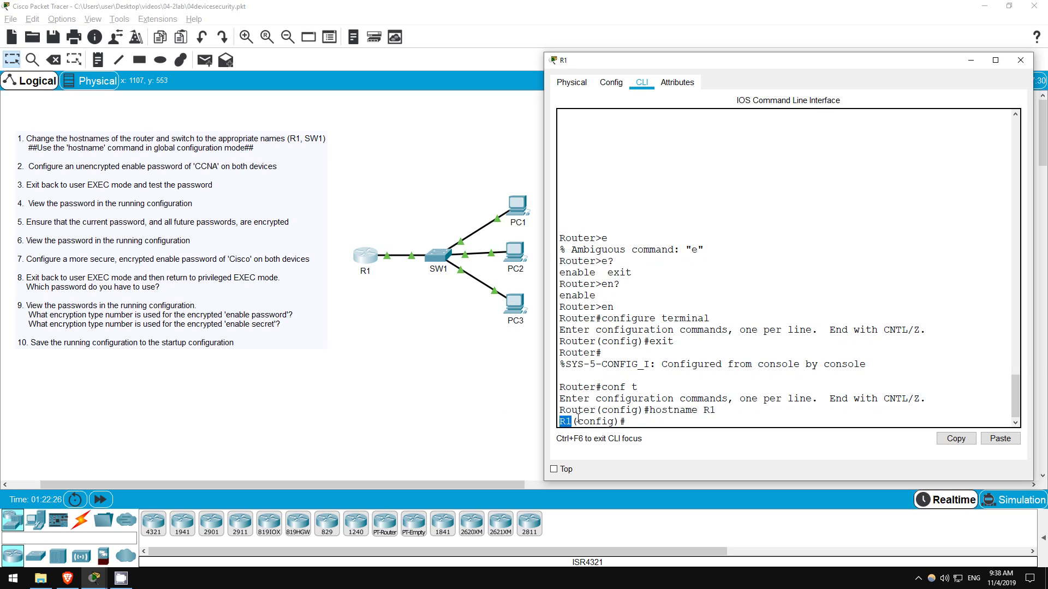
pyautogui.click(648, 420)
# Set the enable password to the lab password via Tab completion, then exit to R1#.
pyautogui.write('en')
pyautogui.press('Tab')
pyautogui.write('a')
pyautogui.press('Tab')
pyautogui.write('pass')
pyautogui.press('Tab')
pyautogui.write('CCNA')
pyautogui.press('Return')
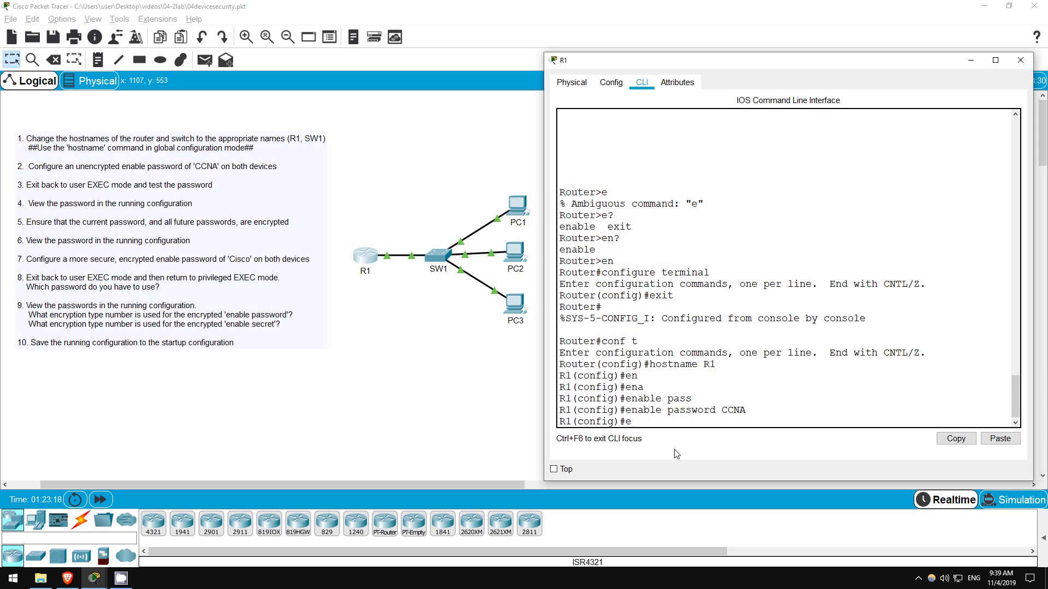
pyautogui.write('exit')
pyautogui.press('Return')
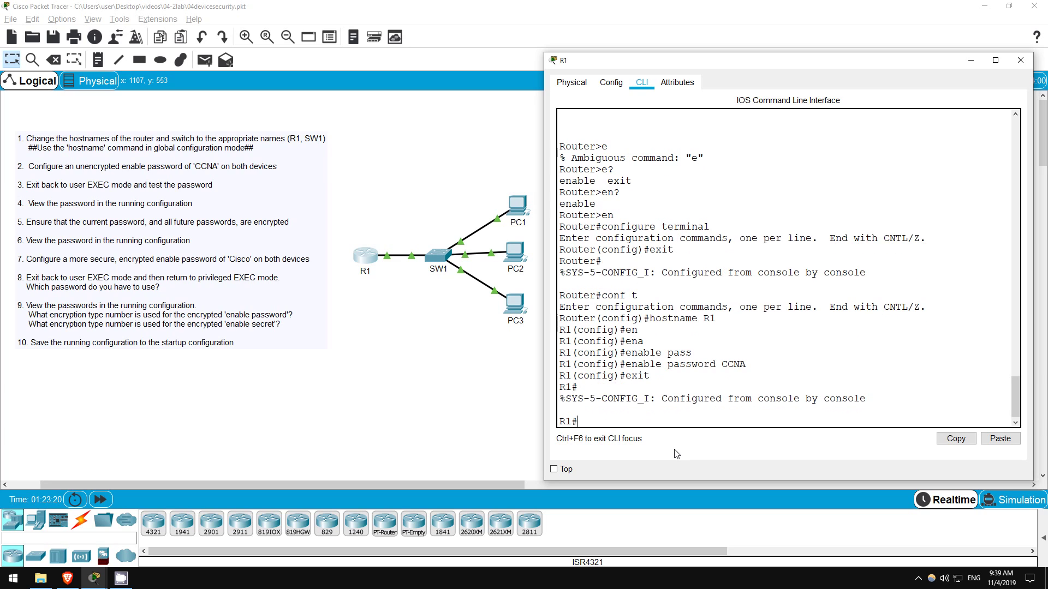
# Log out of the console, start a new session and enter the enable password.
pyautogui.press('Return')
pyautogui.write('exit')
pyautogui.press('Return')
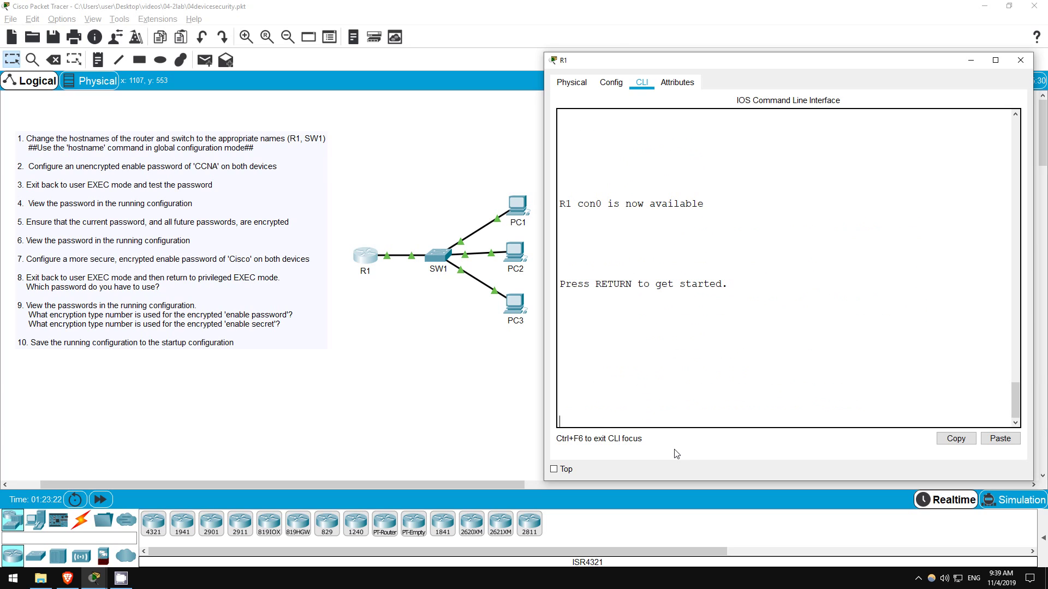
pyautogui.press('Return')
pyautogui.press('Return')
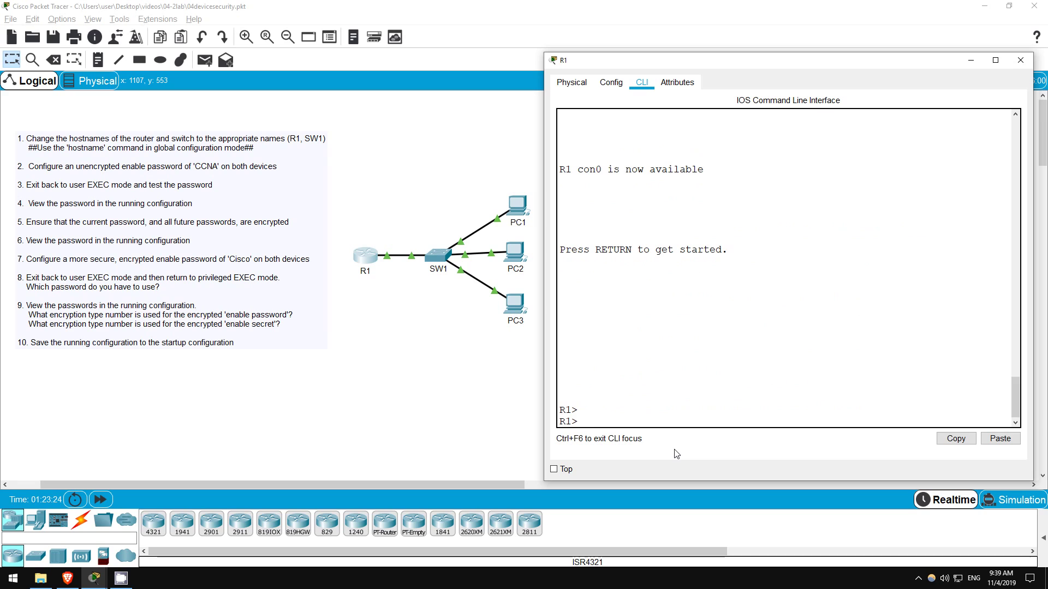
pyautogui.write('en')
pyautogui.press('Return')
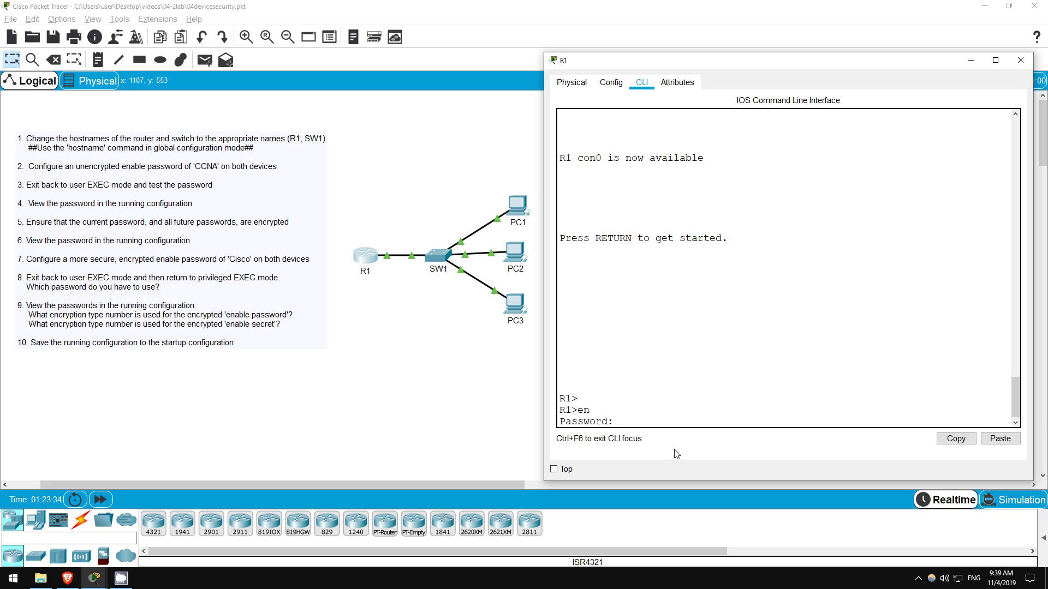
pyautogui.press('Return')
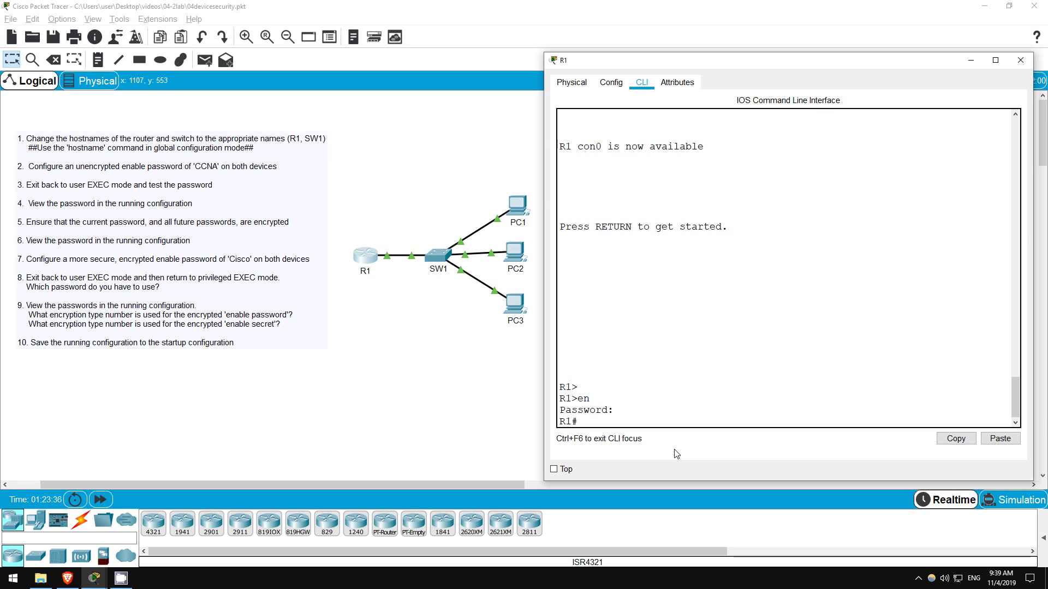
pyautogui.press('Return')
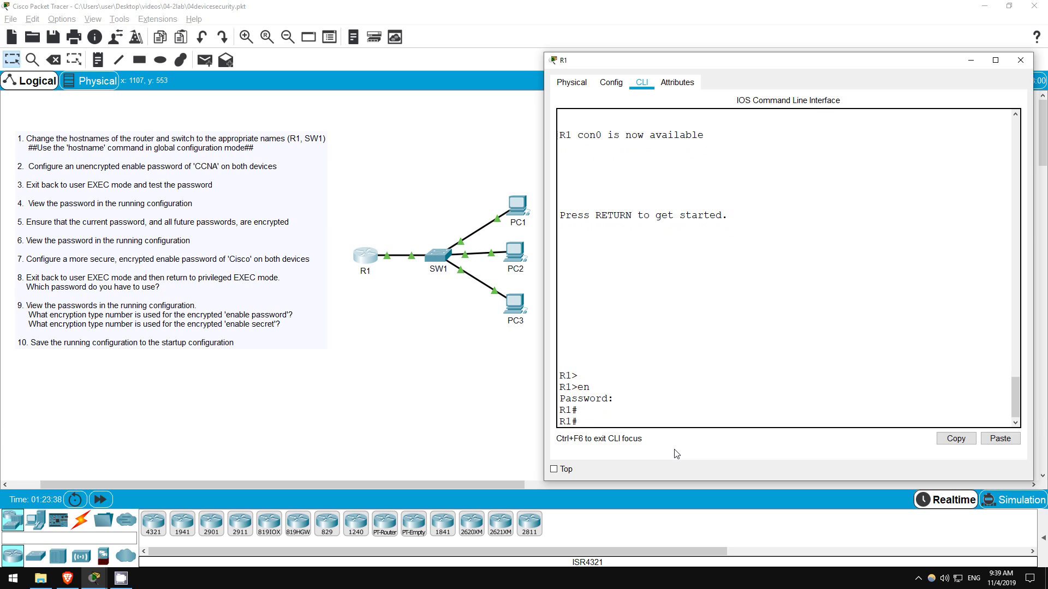
# Log out again and submit wrong enable passwords to trigger % Bad secrets.
pyautogui.write('exit')
pyautogui.press('Return')
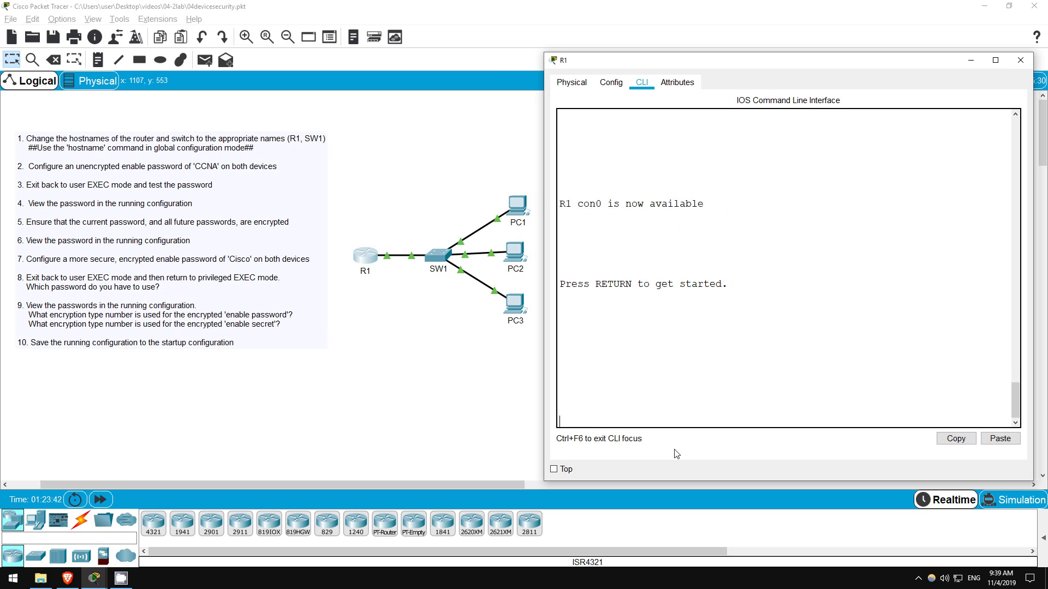
pyautogui.press('Return')
pyautogui.write('en')
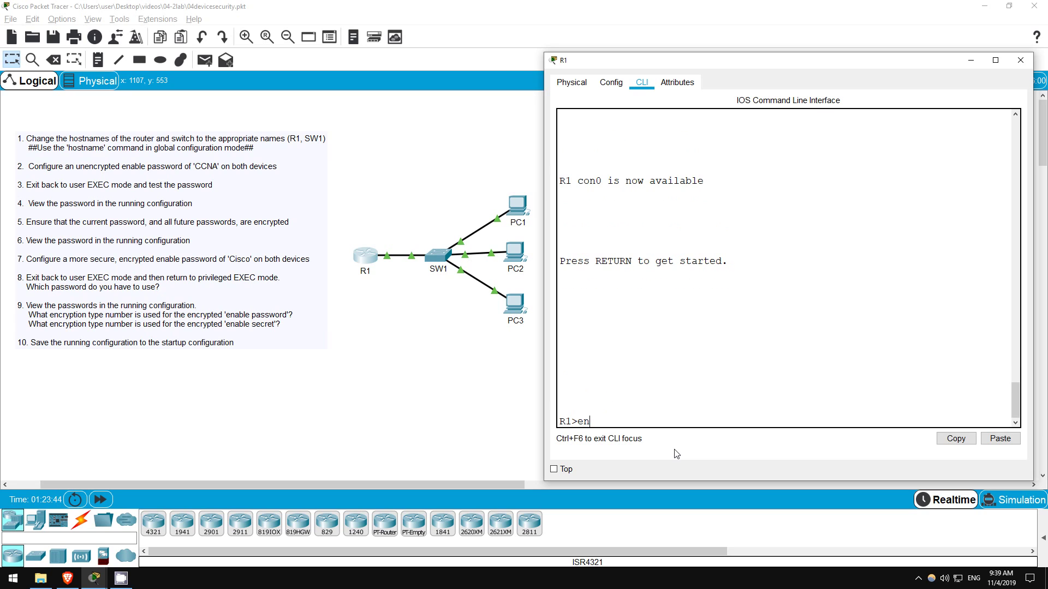
pyautogui.press('Return')
pyautogui.press('Return')
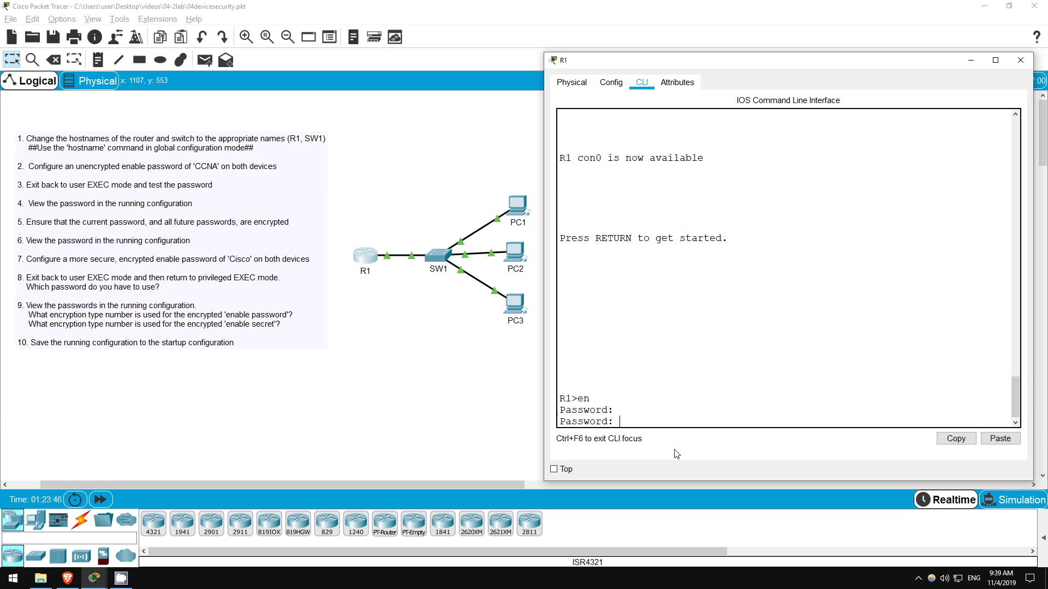
pyautogui.press('Return')
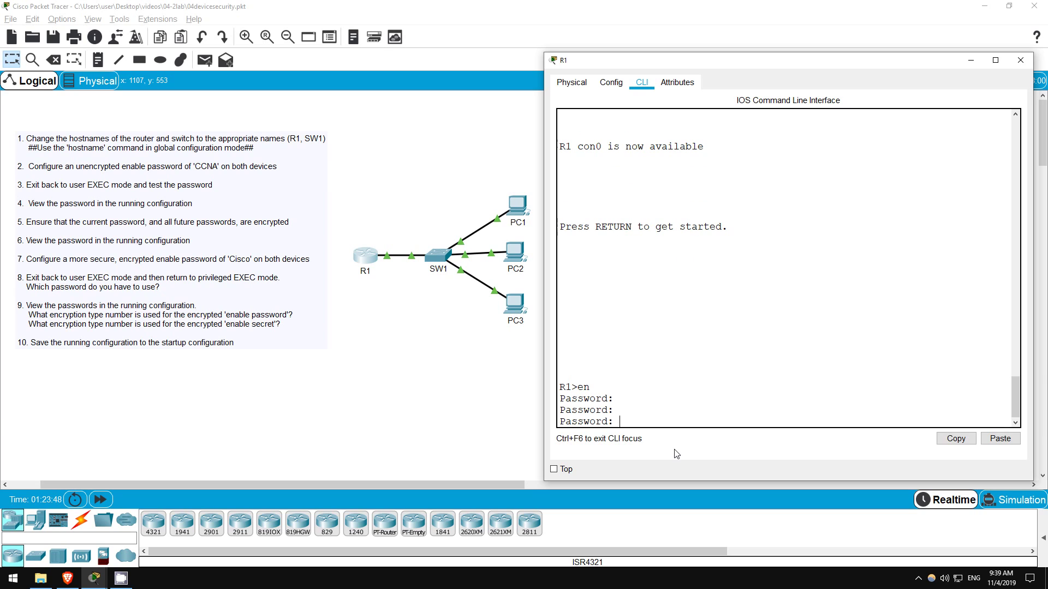
# Enter the correct enable password to reach R1# and start the show command.
pyautogui.press('Return')
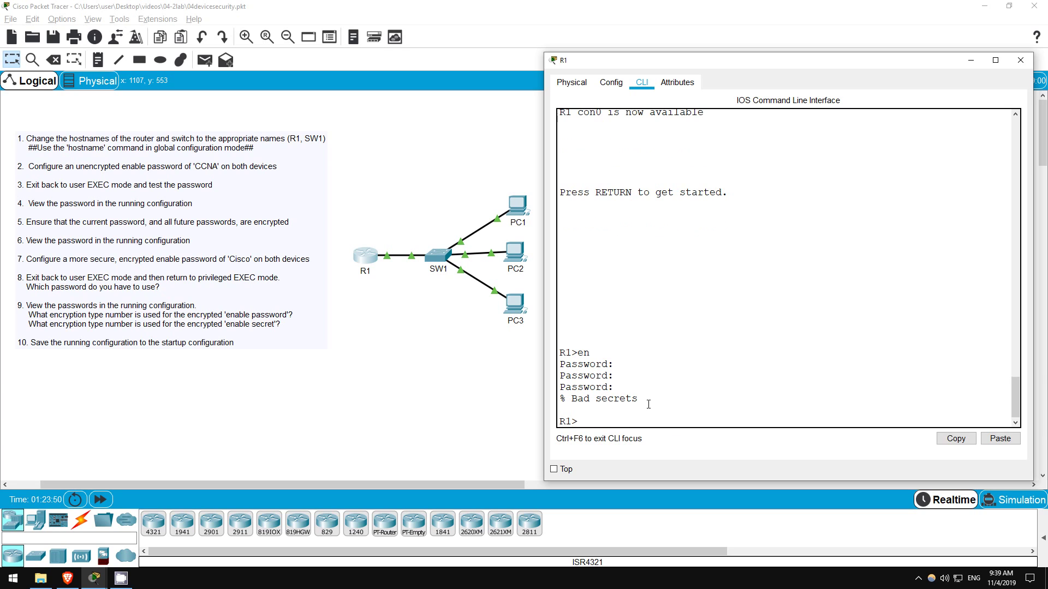
pyautogui.moveTo(640, 398); pyautogui.dragTo(559, 399)
pyautogui.click(592, 423)
pyautogui.write('en')
pyautogui.press('Return')
pyautogui.write('Cisco')
pyautogui.press('Return')
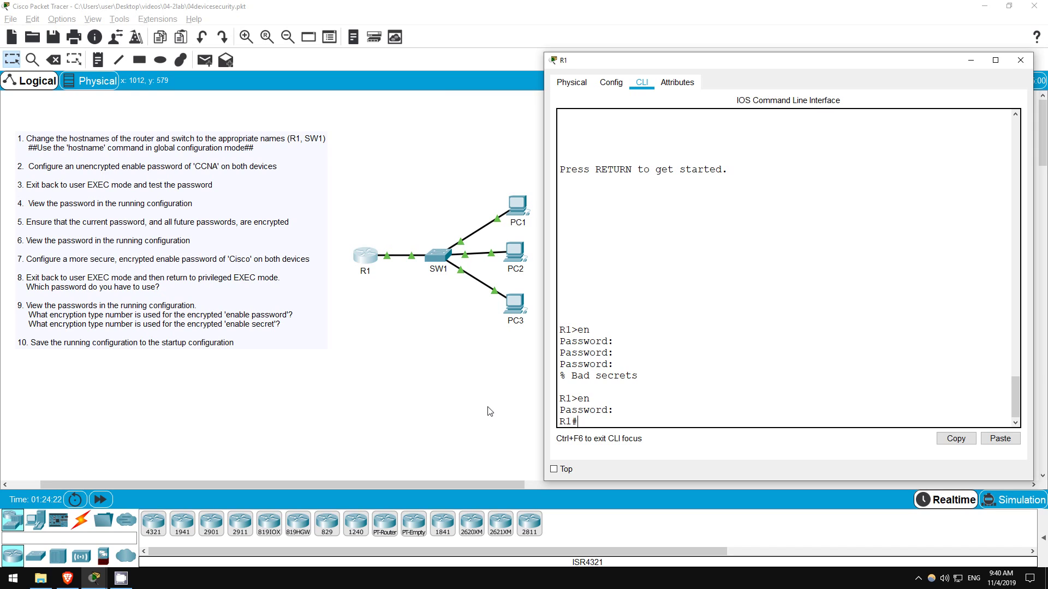
pyautogui.write('sh')
pyautogui.press('Tab')
# Run sh run and point out the enable password stored in plain text.
pyautogui.write('run')
pyautogui.press('Tab')
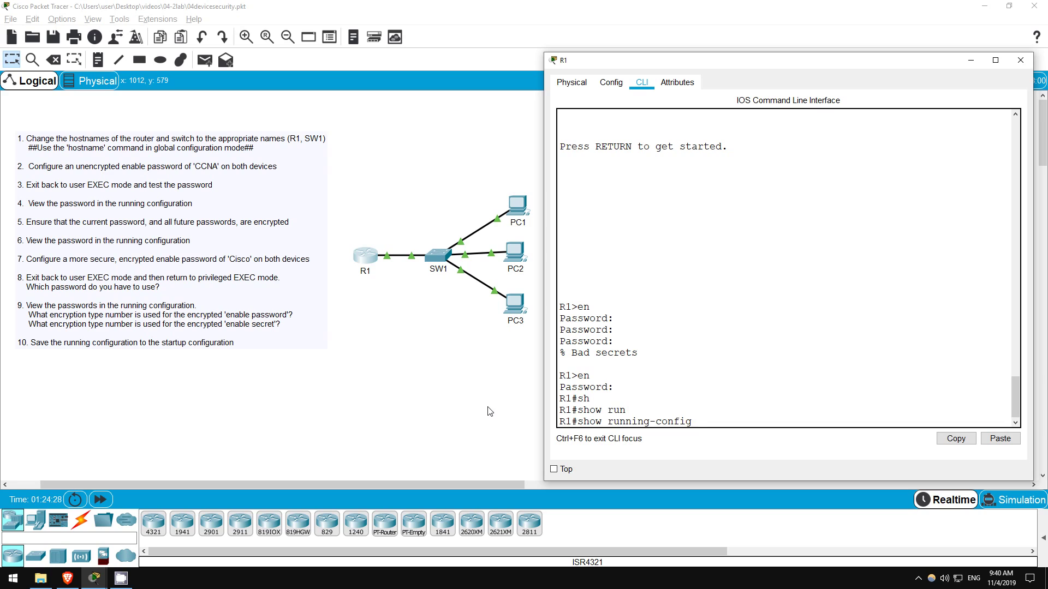
pyautogui.press('BackSpace')
pyautogui.press('BackSpace')
pyautogui.press('BackSpace')
pyautogui.press('BackSpace')
pyautogui.press('BackSpace')
pyautogui.press('BackSpace')
pyautogui.press('BackSpace')
pyautogui.press('BackSpace')
pyautogui.press('BackSpace')
pyautogui.press('BackSpace')
pyautogui.press('BackSpace')
pyautogui.press('BackSpace')
pyautogui.press('BackSpace')
pyautogui.press('BackSpace')
pyautogui.press('BackSpace')
pyautogui.press('BackSpace')
pyautogui.press('BackSpace')
pyautogui.press('BackSpace')
pyautogui.press('BackSpace')
pyautogui.press('BackSpace')
pyautogui.write('sh run')
pyautogui.press('Return')
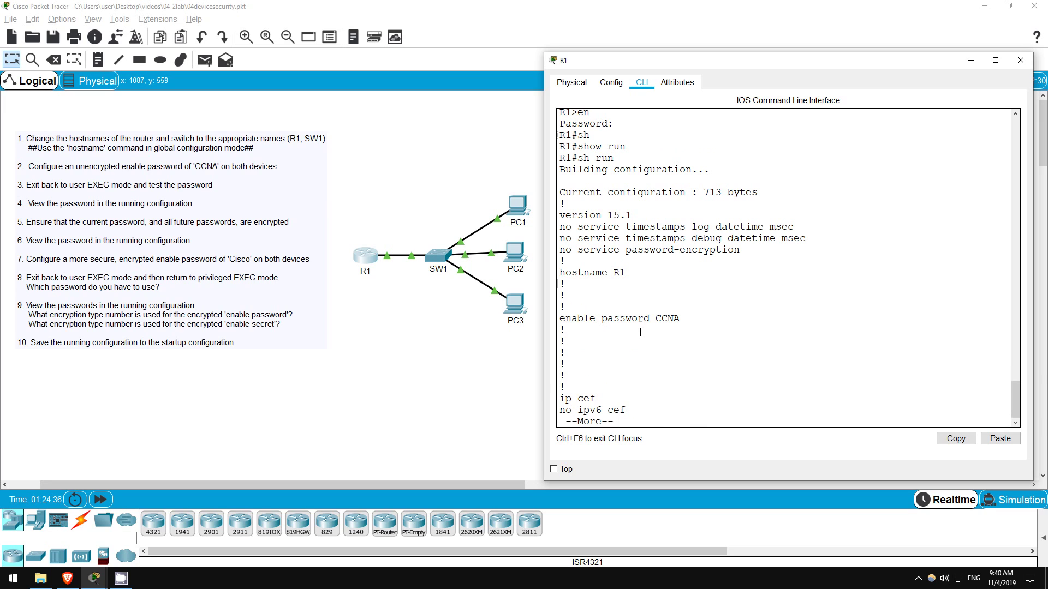
pyautogui.tripleClick(574, 323)
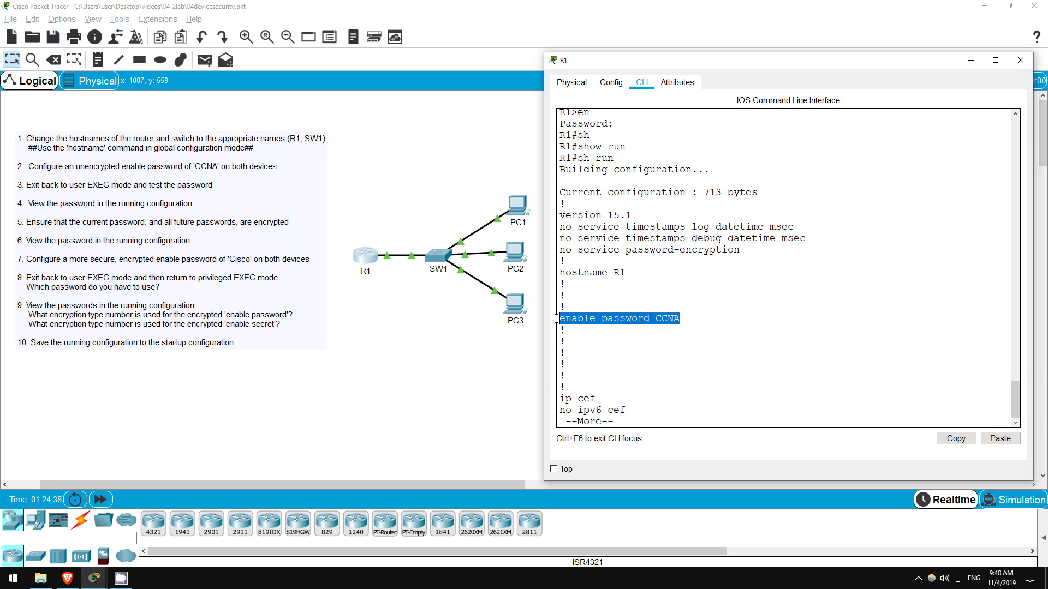
pyautogui.click(651, 420)
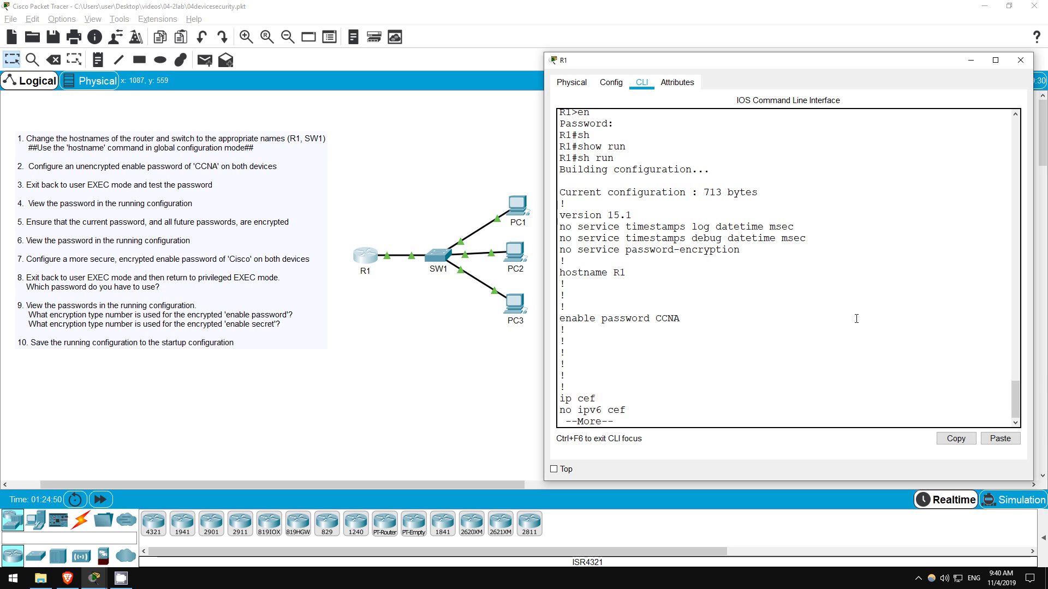
pyautogui.press('q')
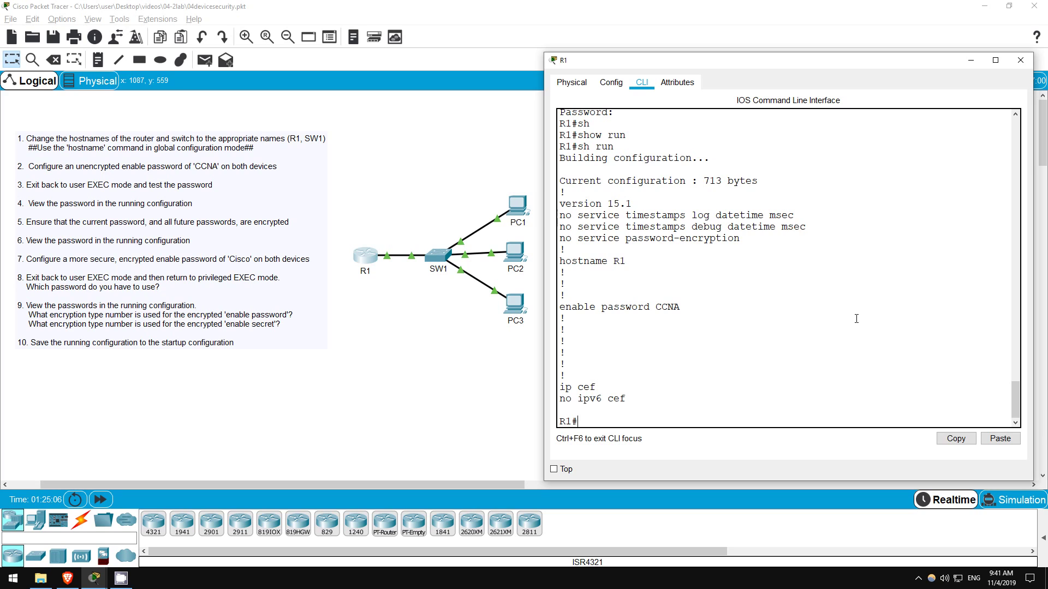
# Enter global configuration and turn on service password-encryption.
pyautogui.write('onf t')
pyautogui.press('Return')
pyautogui.write('serv')
pyautogui.press('Tab')
pyautogui.write('pass')
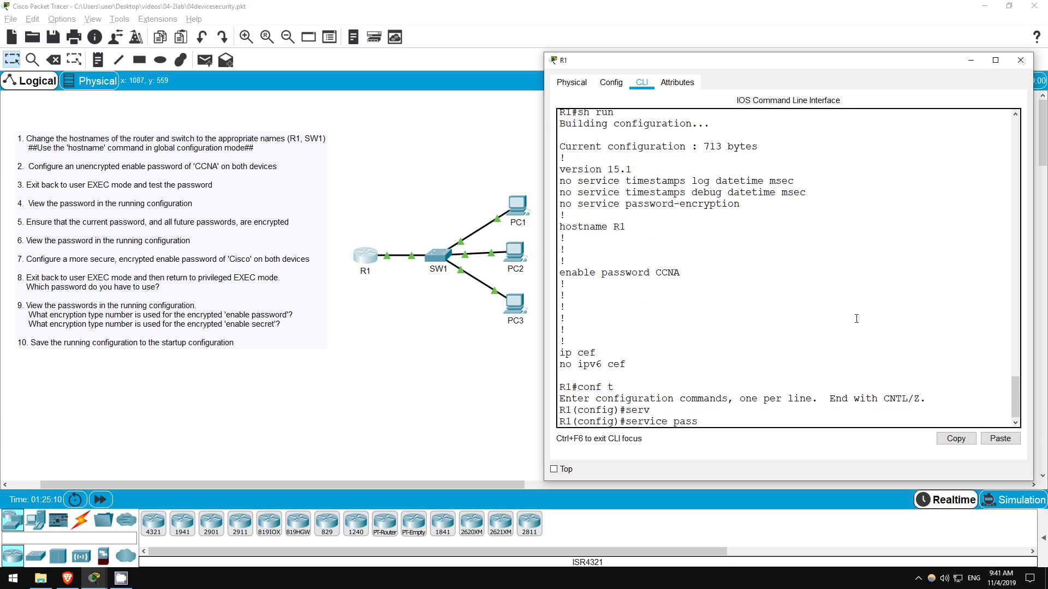
pyautogui.press('Tab')
pyautogui.press('Return')
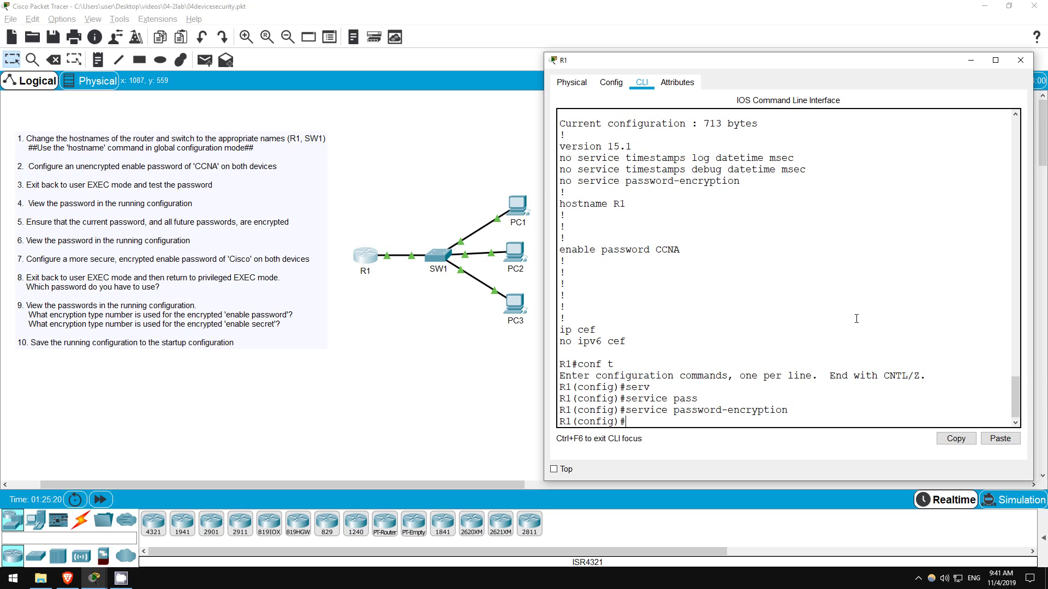
# Try sh run in config mode and note the invalid input error and config prompt.
pyautogui.write('sh run')
pyautogui.press('Return')
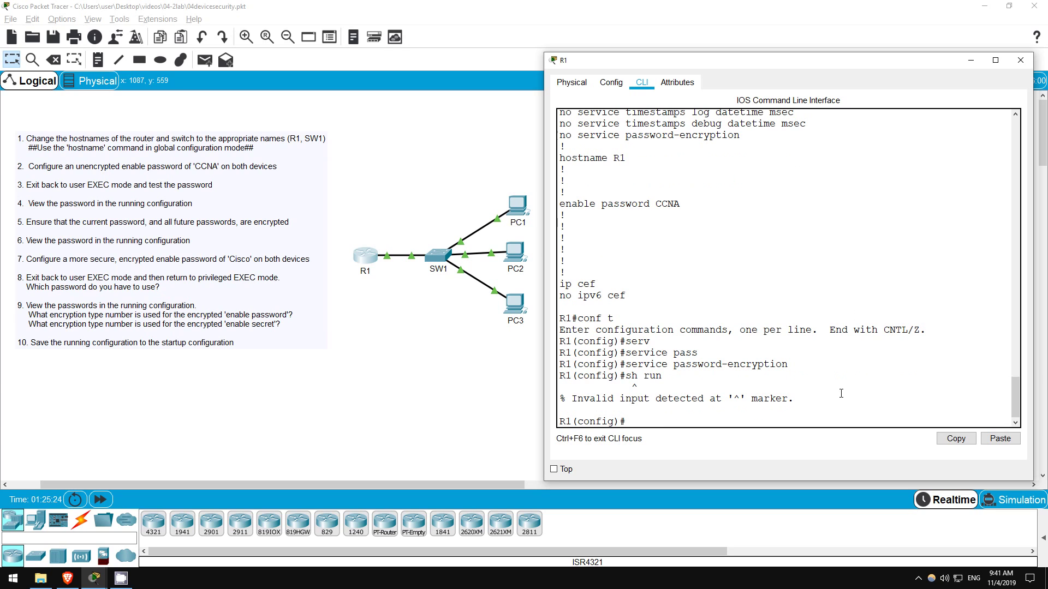
pyautogui.moveTo(795, 398)
pyautogui.mouseDown()
pyautogui.moveTo(604, 410)
pyautogui.moveTo(559, 398)
pyautogui.mouseUp()
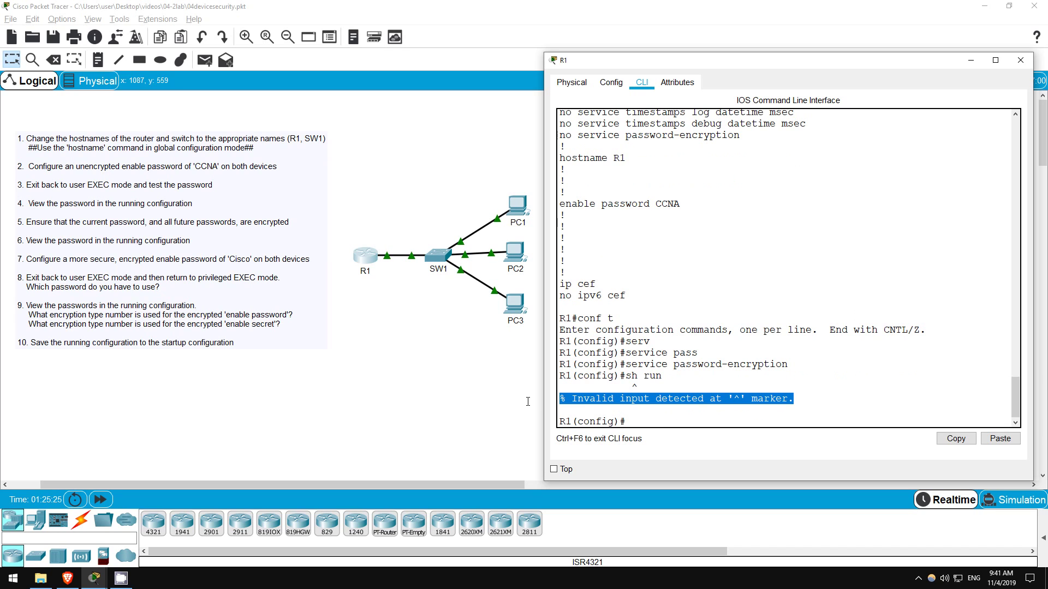
pyautogui.click(657, 422)
pyautogui.moveTo(620, 421); pyautogui.dragTo(579, 420)
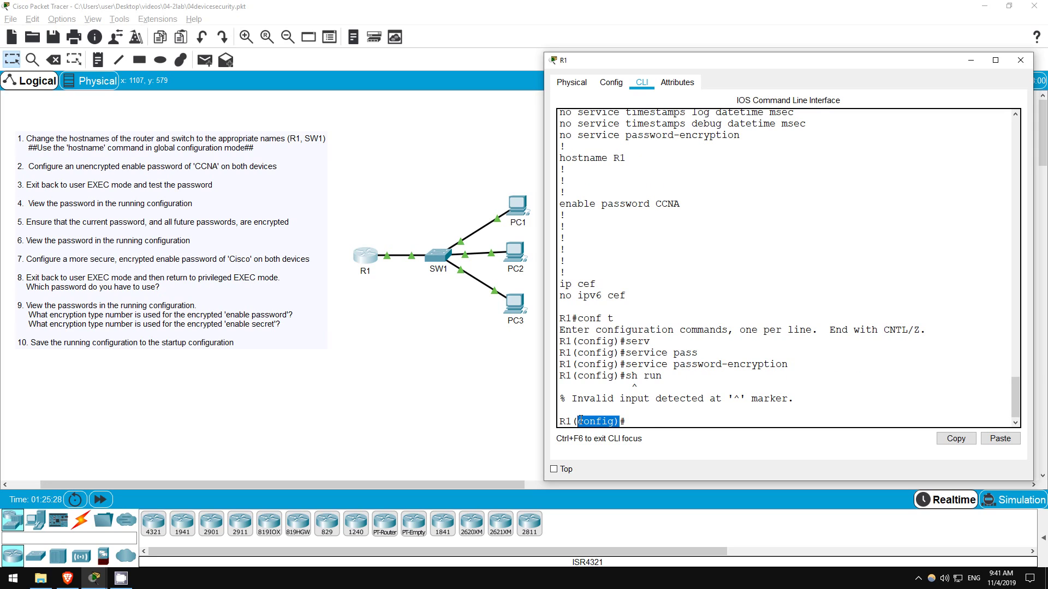
pyautogui.hotkey('ctrl', 'c')
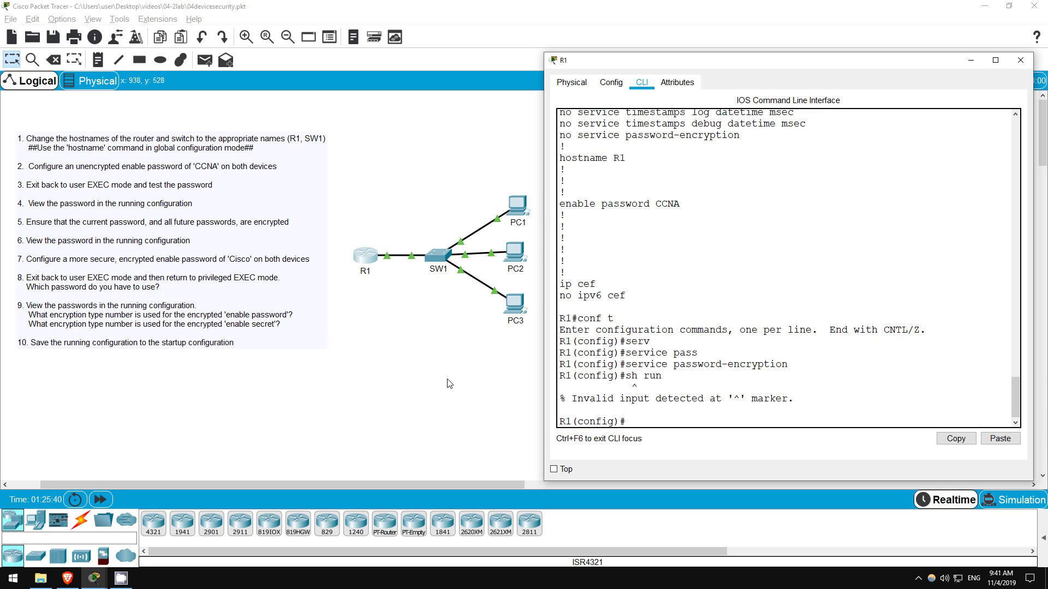
# Run do sh run from config mode and mark the type 7 encrypted enable password.
pyautogui.write('do sh run')
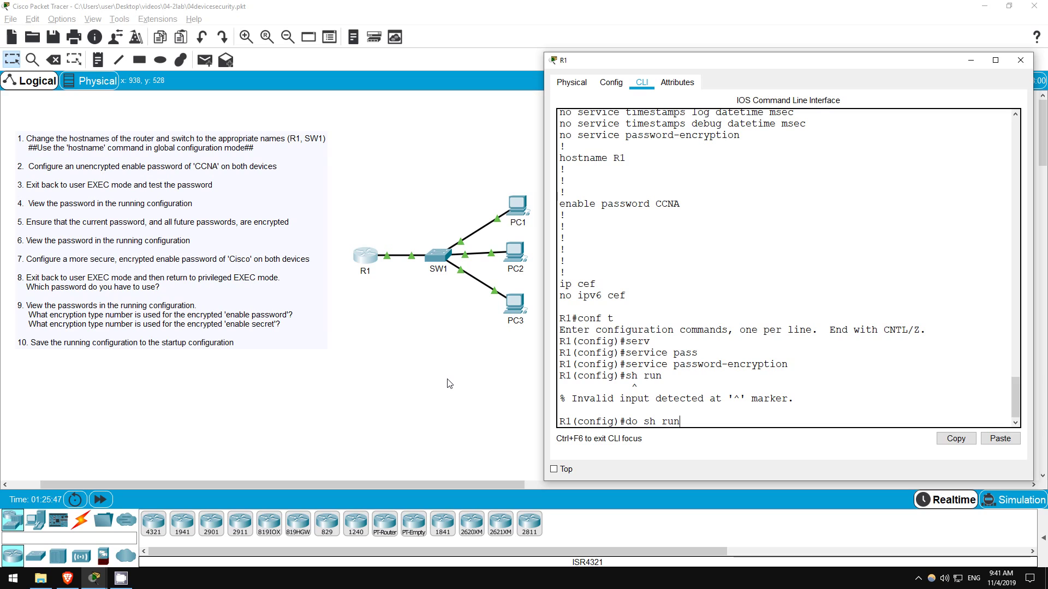
pyautogui.press('Return')
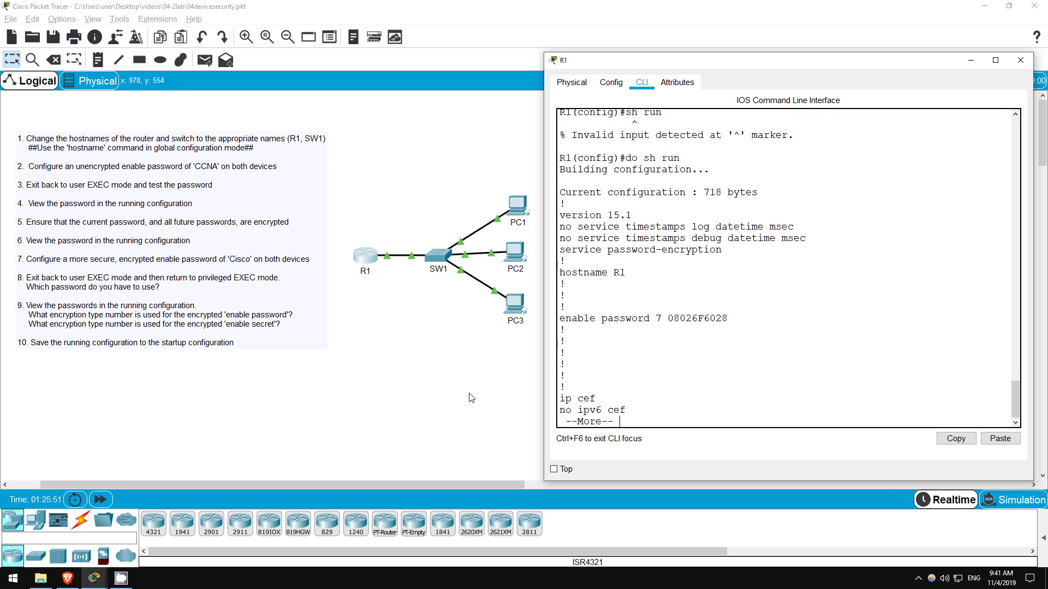
pyautogui.moveTo(729, 318); pyautogui.dragTo(556, 321)
pyautogui.click(663, 328)
pyautogui.moveTo(654, 316); pyautogui.dragTo(732, 317)
pyautogui.click(732, 318)
pyautogui.moveTo(653, 317); pyautogui.dragTo(662, 321)
pyautogui.moveTo(667, 319); pyautogui.dragTo(729, 322)
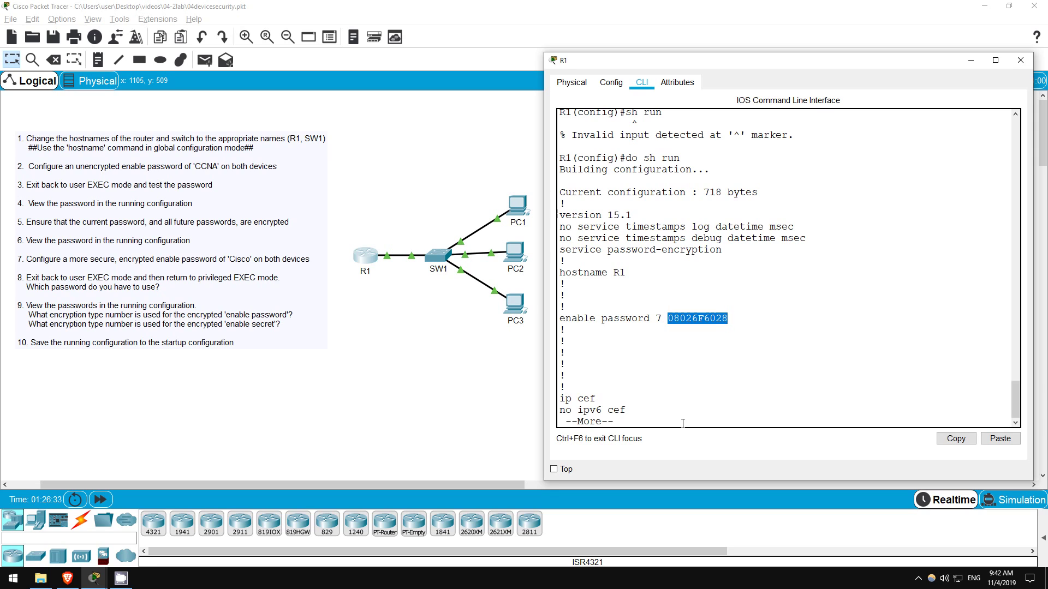
# Close the configuration listing and set an enable secret with the lab password.
pyautogui.click(683, 424)
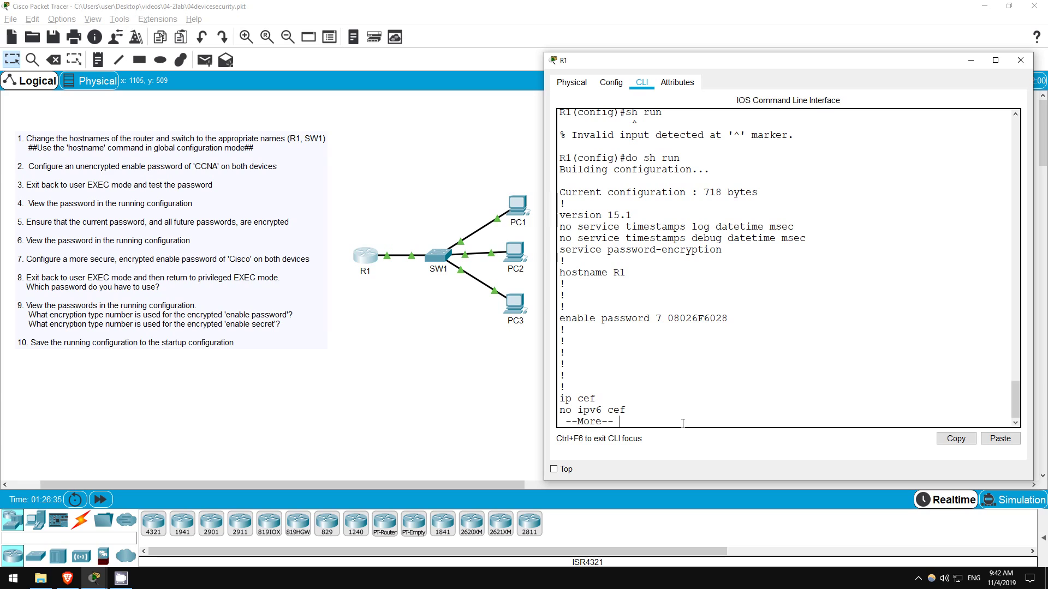
pyautogui.press('q')
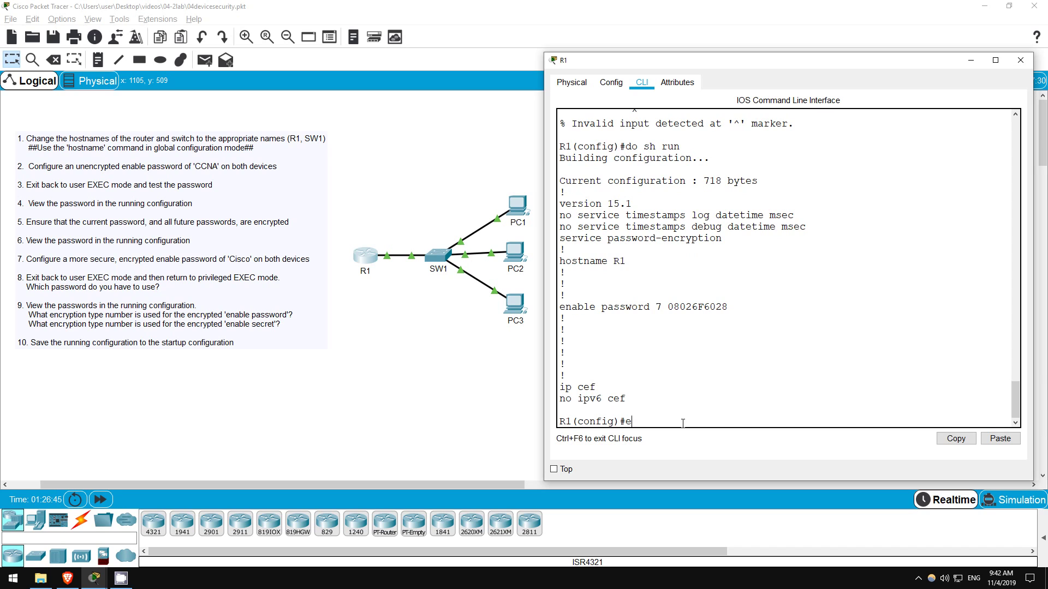
pyautogui.write('e')
pyautogui.write('able secret Cisco')
pyautogui.press('Return')
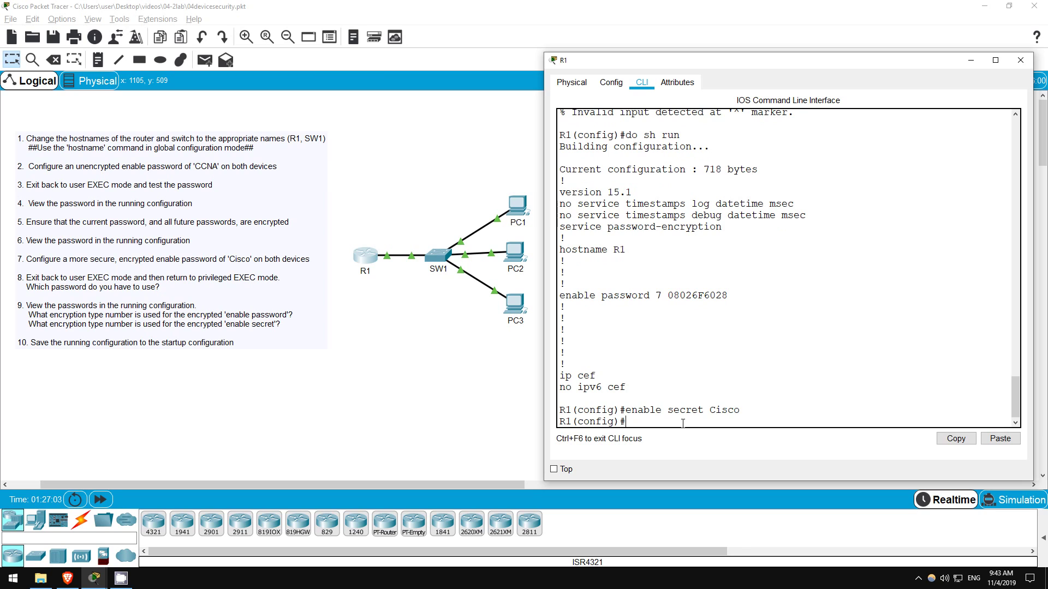
# Exit configuration mode and end R1's console session, then start a new session in user mode.
pyautogui.write('exit')
pyautogui.press('Return')
pyautogui.write('exit')
pyautogui.press('Return')
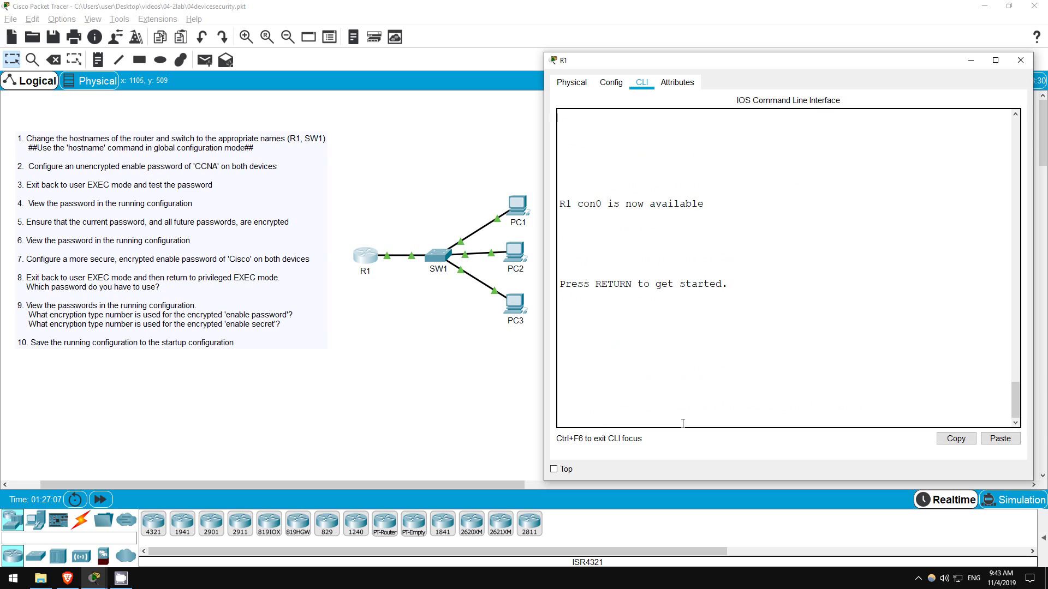
pyautogui.press('Return')
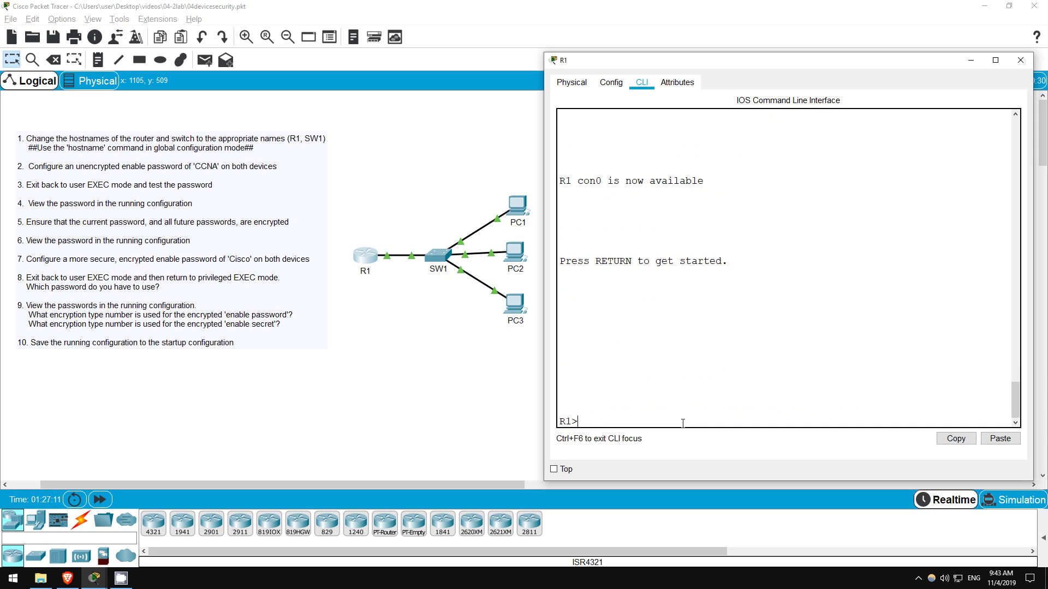
# Enter privileged EXEC mode with 'en', supplying the enable secret after one rejected attempt.
pyautogui.write('en')
pyautogui.press('Return')
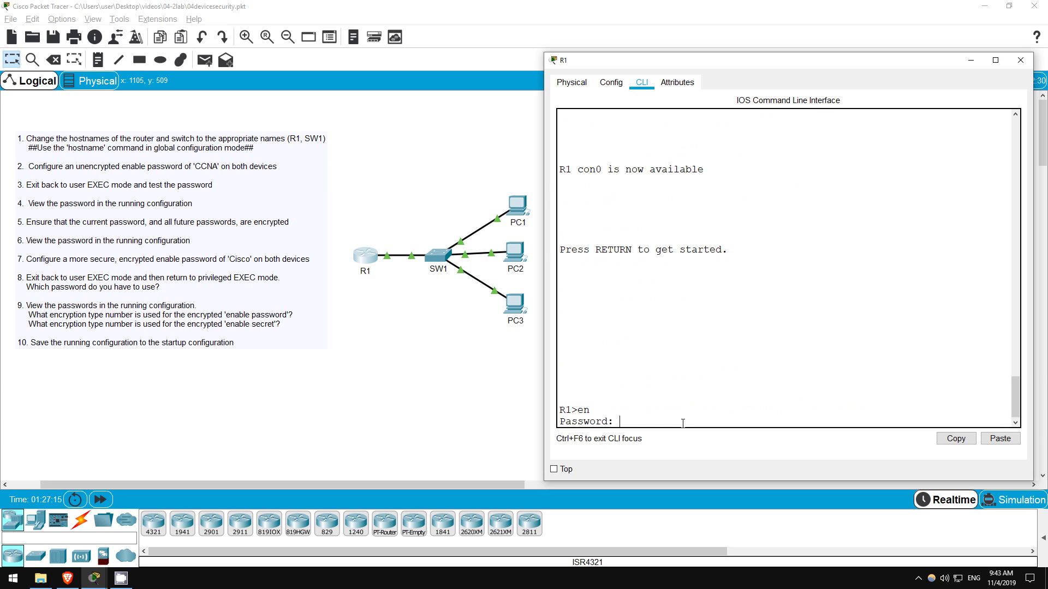
pyautogui.press('Return')
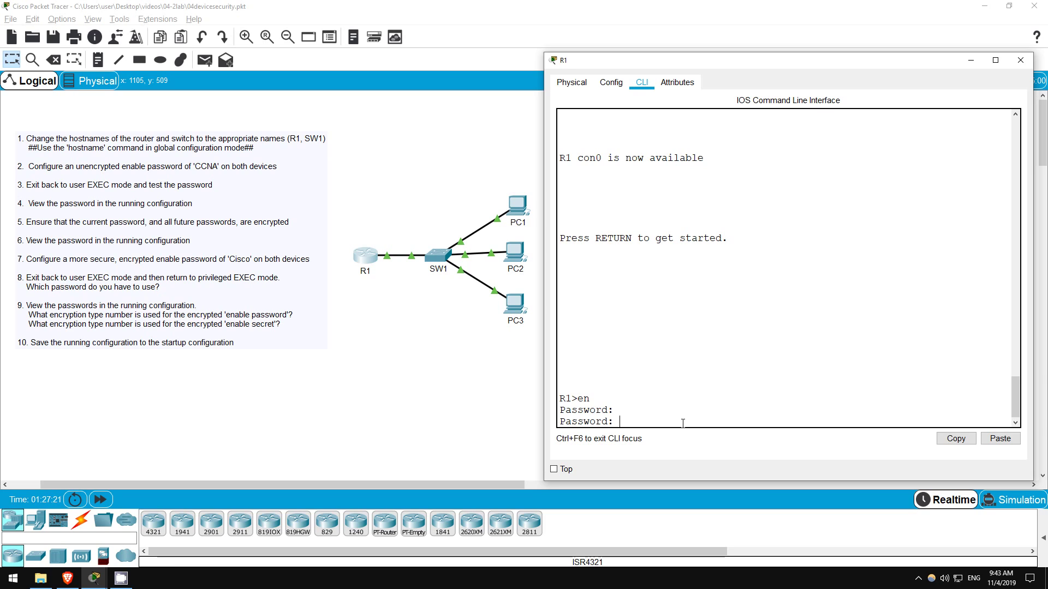
pyautogui.press('Return')
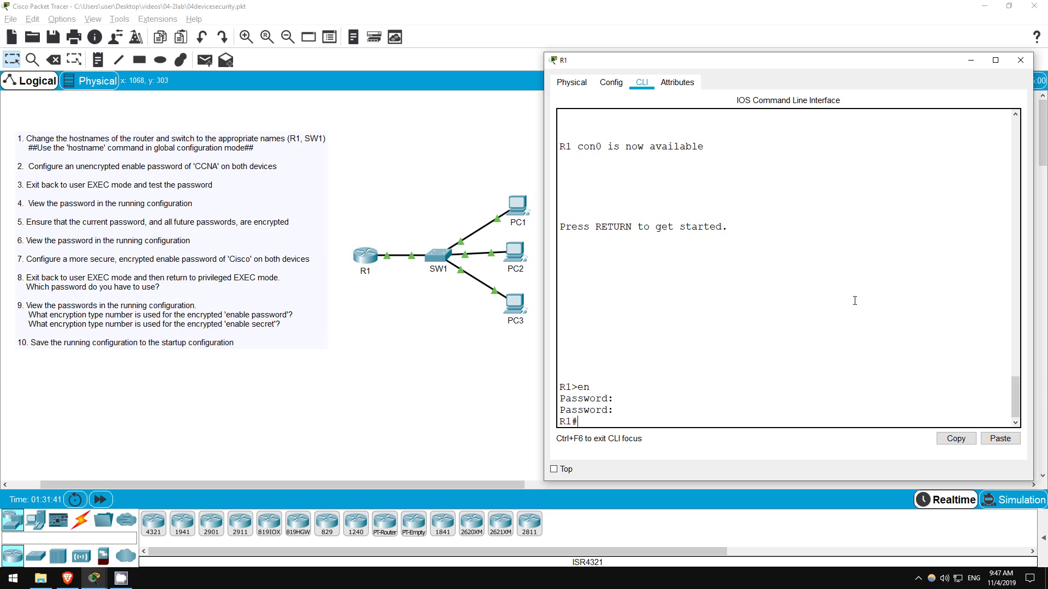
# Show R1's running config, highlighting the type 7 enable password and type 5 enable secret, then quit.
pyautogui.write('sh run')
pyautogui.press('Return')
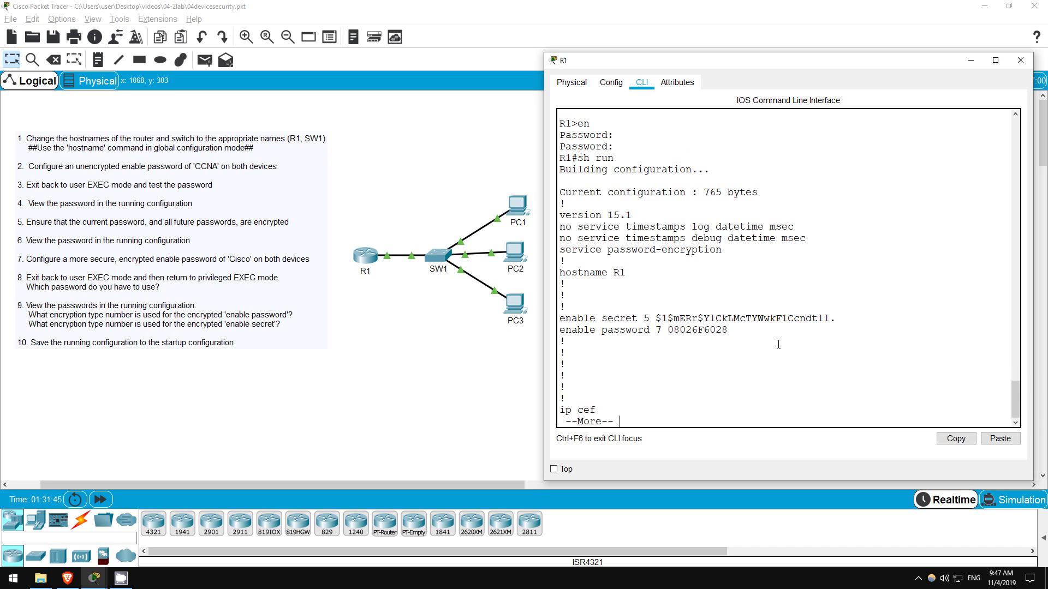
pyautogui.doubleClick(657, 329)
pyautogui.click(664, 346)
pyautogui.doubleClick(645, 318)
pyautogui.click(749, 338)
pyautogui.press('q')
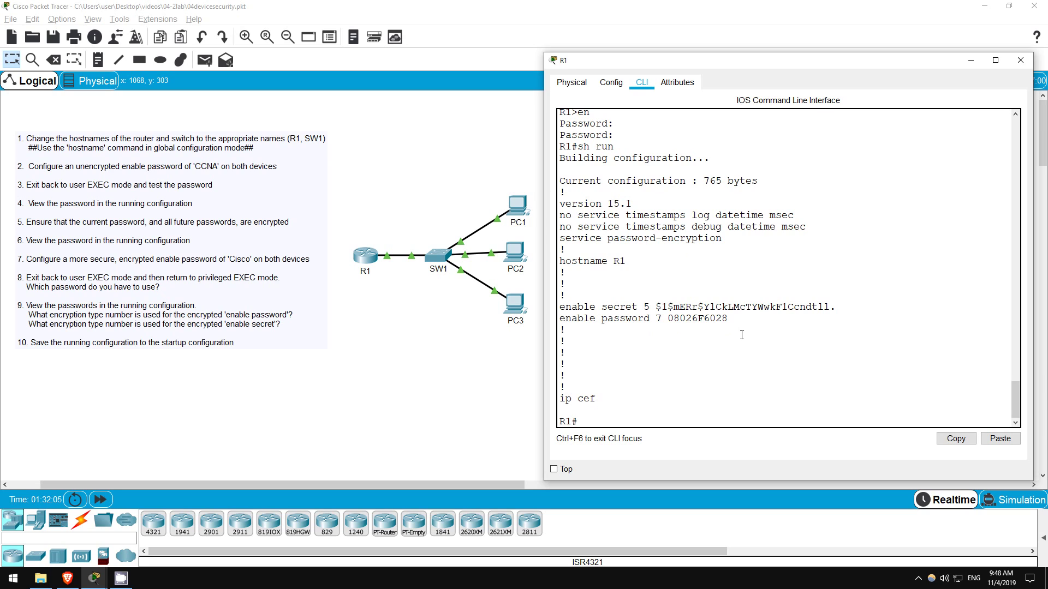
# Save R1's running configuration with 'write' and again with 'write memory'.
pyautogui.write('write')
pyautogui.press('Return')
pyautogui.write('wr')
pyautogui.press('Tab')
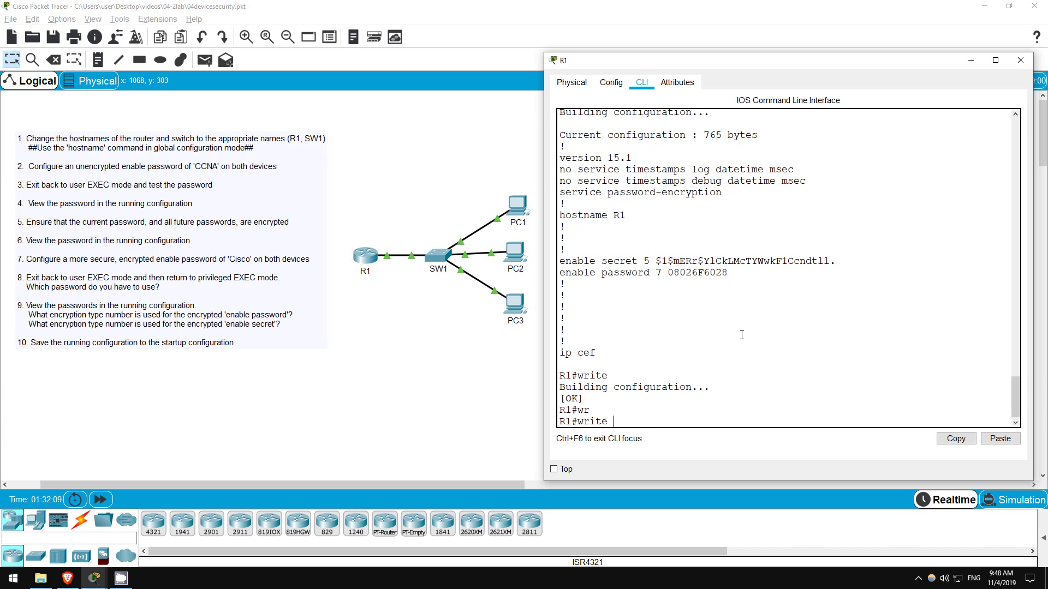
pyautogui.write('mem')
pyautogui.press('Tab')
pyautogui.press('Return')
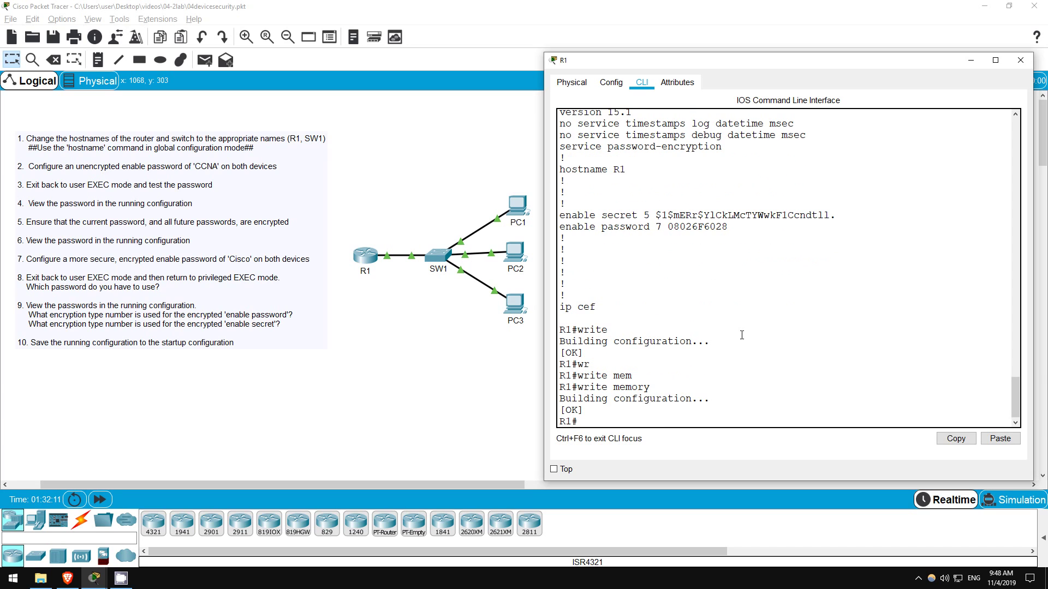
# Copy running-config to startup-config.
pyautogui.write('copy run')
pyautogui.press('Tab')
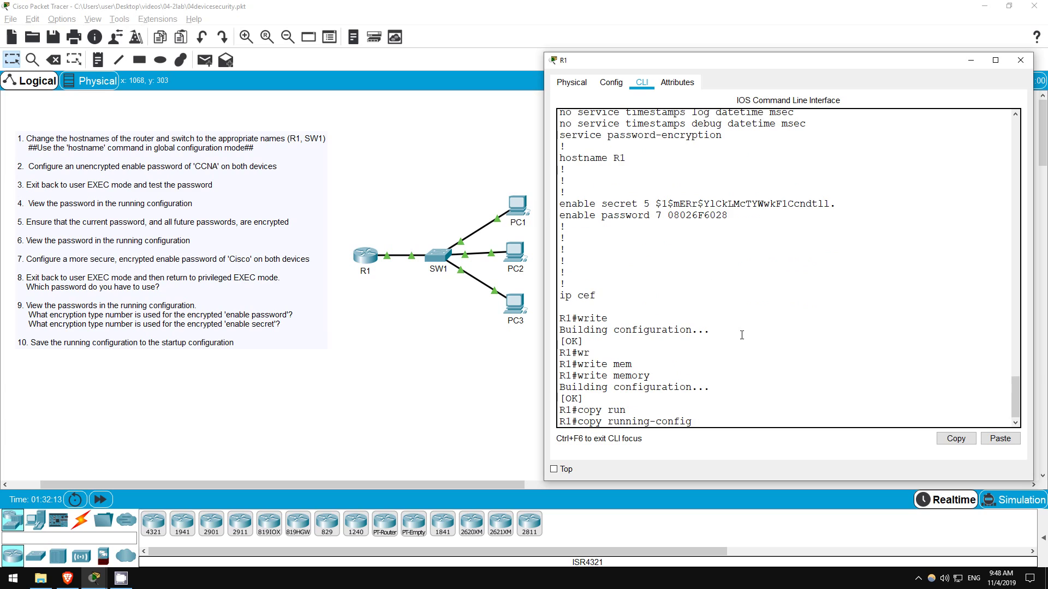
pyautogui.write('start')
pyautogui.press('Tab')
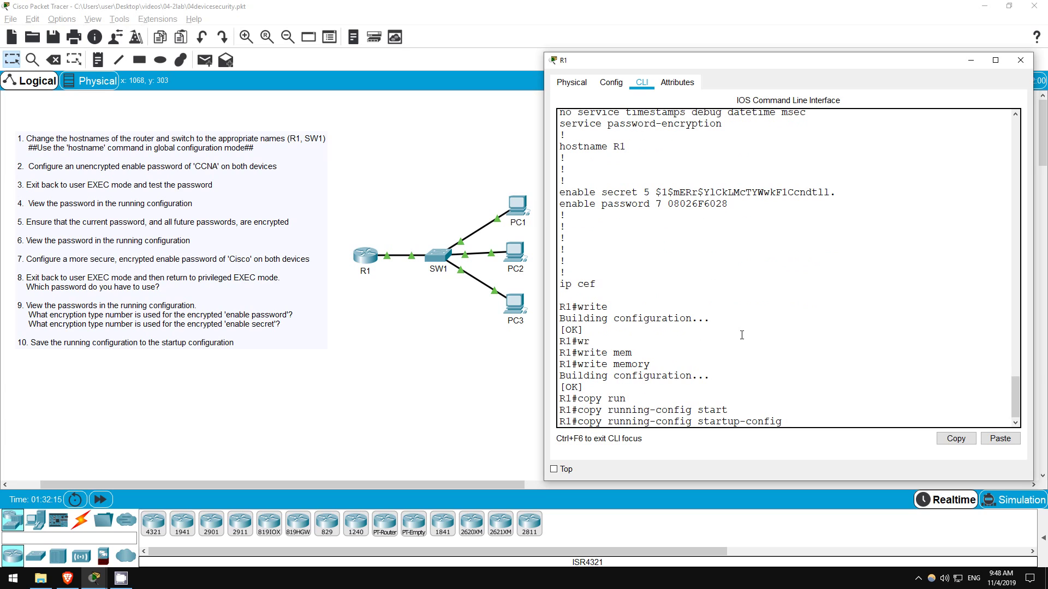
pyautogui.press('Return')
# Accept the default destination, then page through startup-config, highlighting both encrypted enable lines.
pyautogui.press('Return')
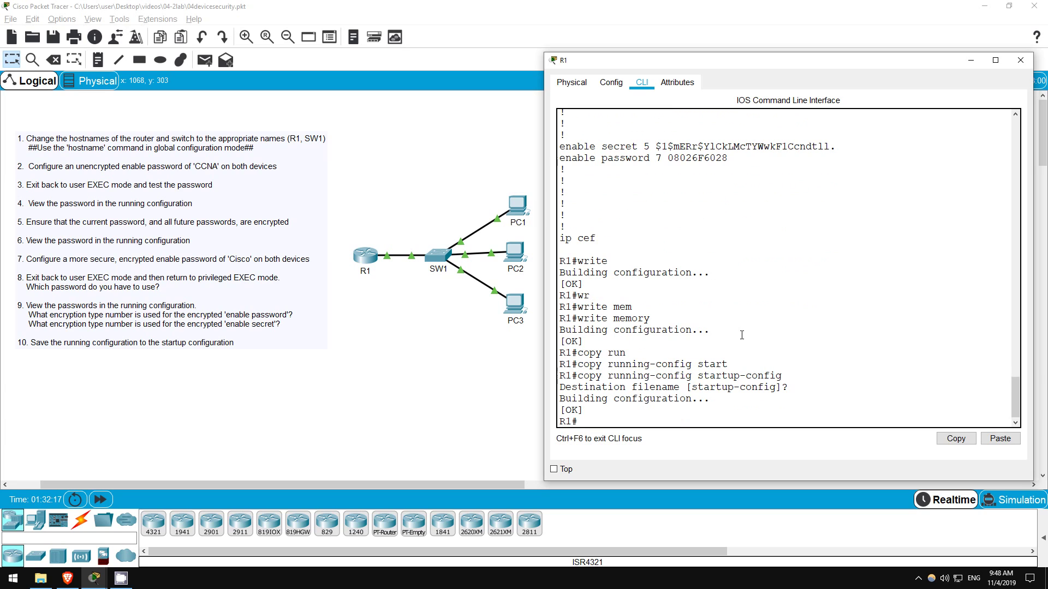
pyautogui.write('show start')
pyautogui.press('Tab')
pyautogui.press('Return')
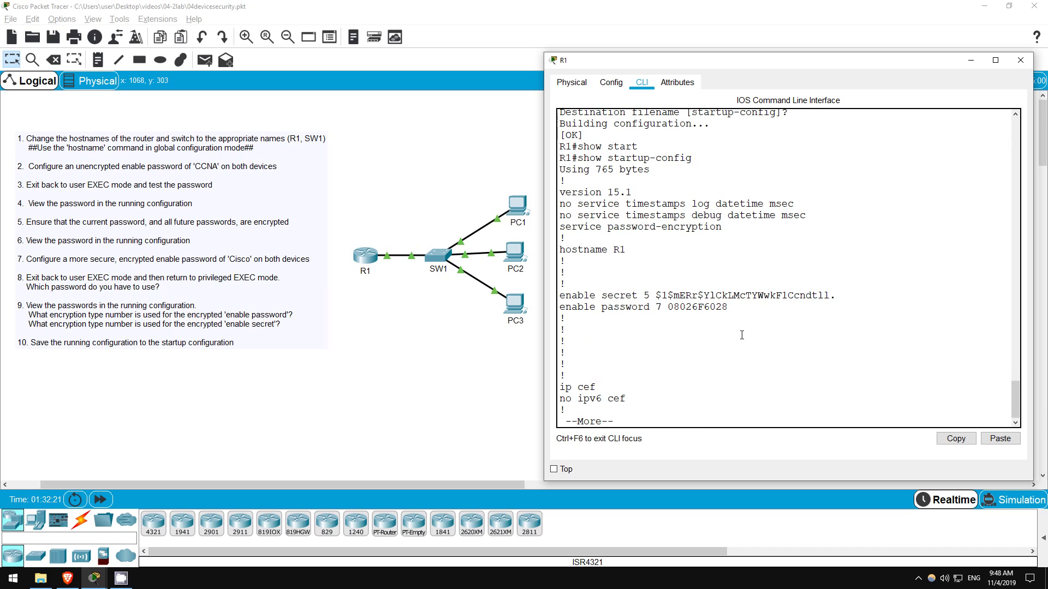
pyautogui.moveTo(733, 312); pyautogui.dragTo(548, 300)
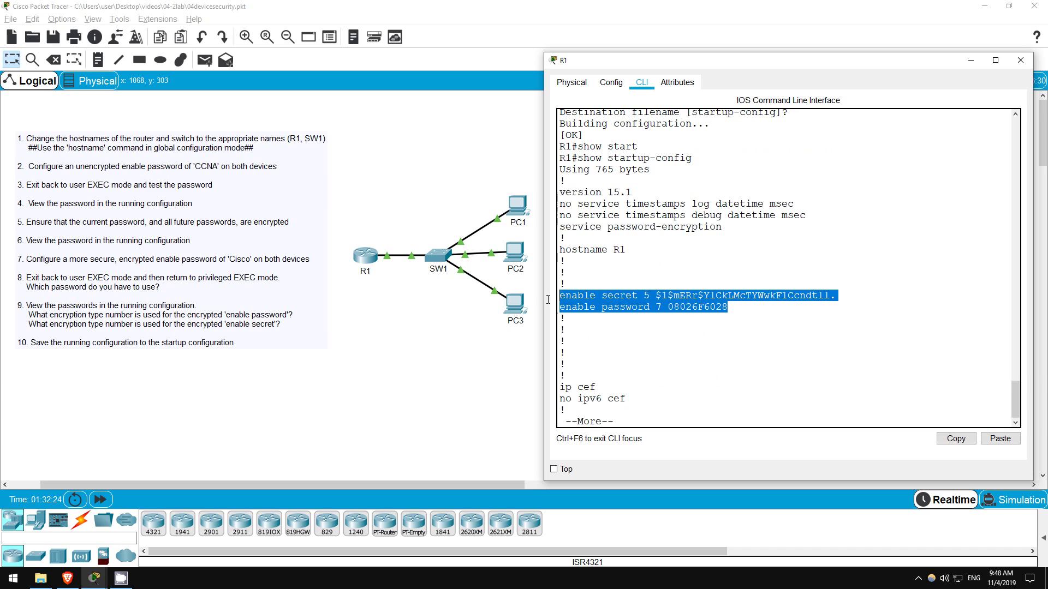
pyautogui.click(646, 423)
pyautogui.press('Return')
pyautogui.press('Return')
pyautogui.press('Return')
pyautogui.press('Return')
pyautogui.press('Return')
pyautogui.press('Return')
pyautogui.press('Return')
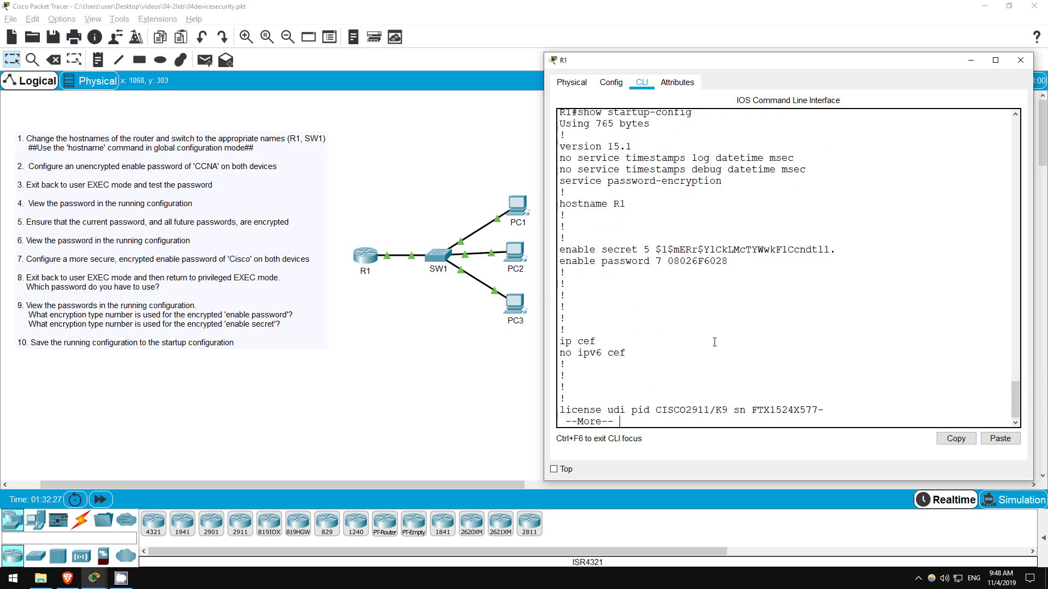
pyautogui.press('Return')
pyautogui.press('Return')
pyautogui.press('Return')
pyautogui.press('Return')
pyautogui.press('Return')
pyautogui.press('Return')
pyautogui.press('Return')
pyautogui.press('Return')
pyautogui.press('Return')
pyautogui.press('Return')
pyautogui.press('Return')
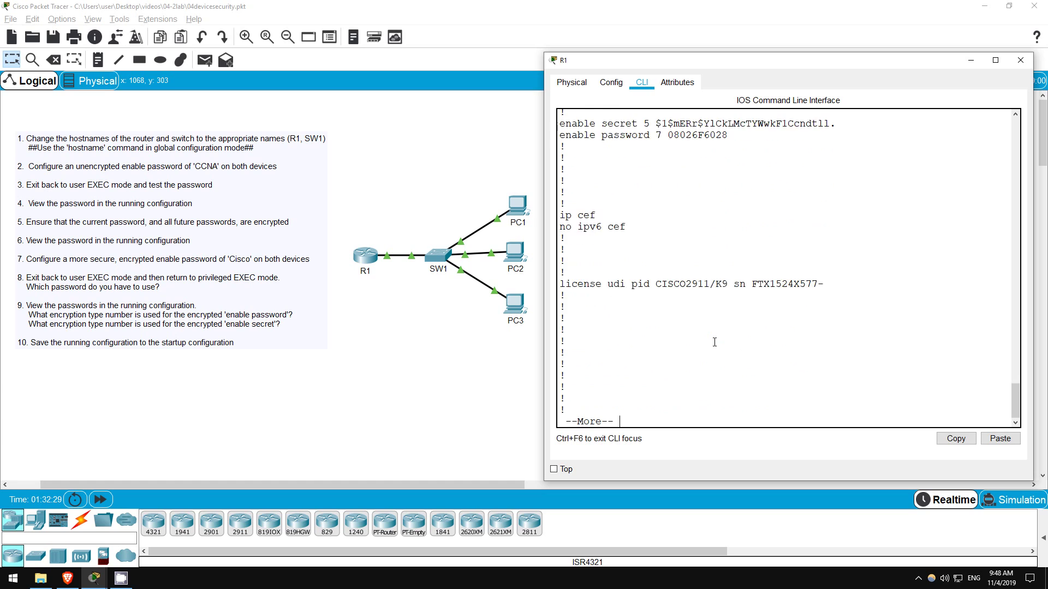
pyautogui.press('Return')
pyautogui.press('Return')
pyautogui.press('Return')
pyautogui.press('Return')
pyautogui.press('Return')
pyautogui.press('Return')
pyautogui.press('Return')
pyautogui.press('Return')
pyautogui.press('Return')
pyautogui.press('Return')
pyautogui.press('Return')
pyautogui.press('Return')
pyautogui.press('Return')
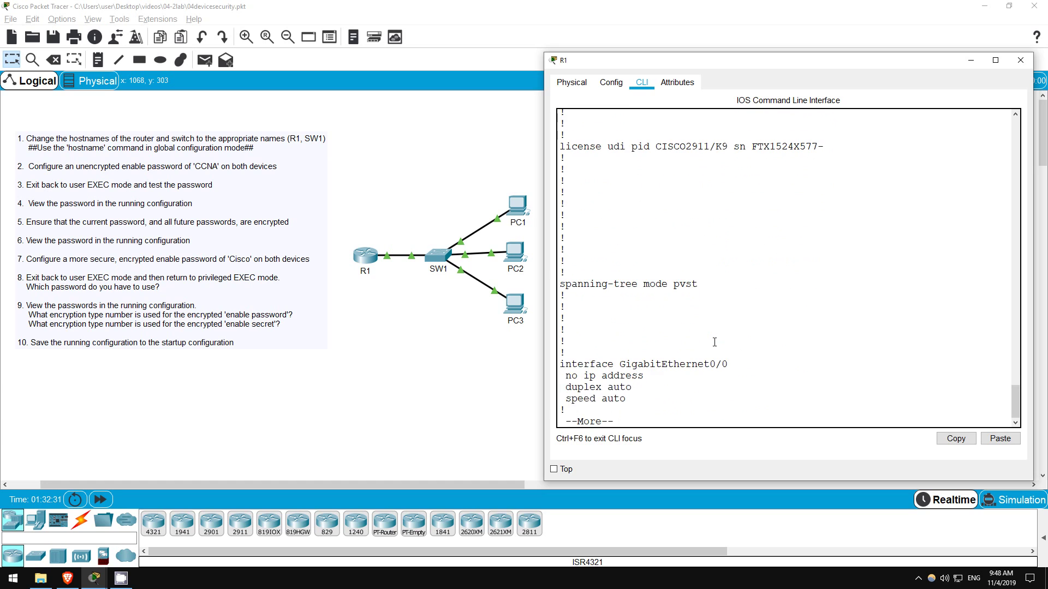
pyautogui.press('Return')
pyautogui.press('Return')
pyautogui.press('Return')
pyautogui.press('Return')
pyautogui.press('Return')
pyautogui.press('Return')
pyautogui.press('Return')
pyautogui.press('Return')
pyautogui.press('Return')
pyautogui.press('Return')
pyautogui.press('Return')
pyautogui.press('Return')
pyautogui.press('Return')
pyautogui.press('Return')
pyautogui.press('Return')
pyautogui.press('Return')
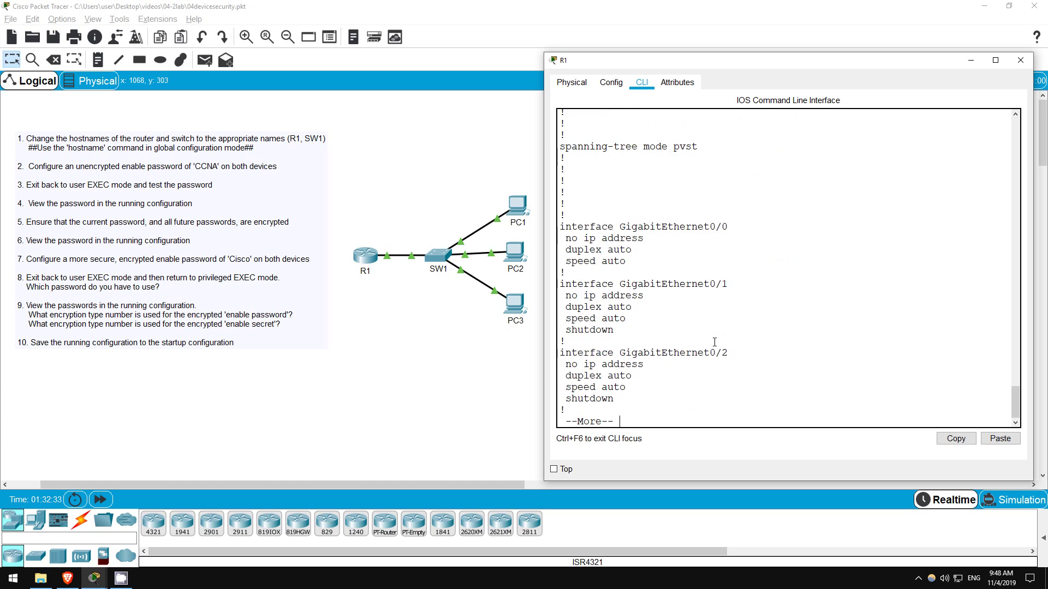
pyautogui.press('Return')
pyautogui.press('Return')
pyautogui.press('Return')
pyautogui.press('Return')
pyautogui.press('Return')
pyautogui.press('Return')
pyautogui.press('Return')
pyautogui.press('Return')
pyautogui.press('Return')
pyautogui.press('Return')
pyautogui.press('Return')
pyautogui.press('Return')
pyautogui.press('Return')
pyautogui.press('Return')
pyautogui.press('Return')
pyautogui.press('Return')
pyautogui.press('Return')
pyautogui.press('Return')
pyautogui.press('Return')
pyautogui.press('Return')
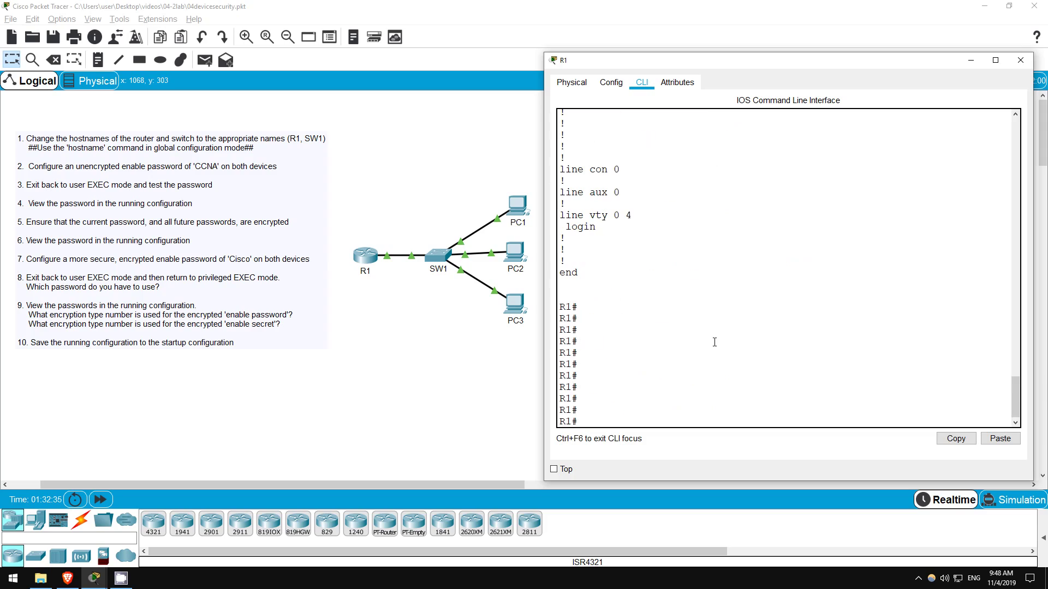